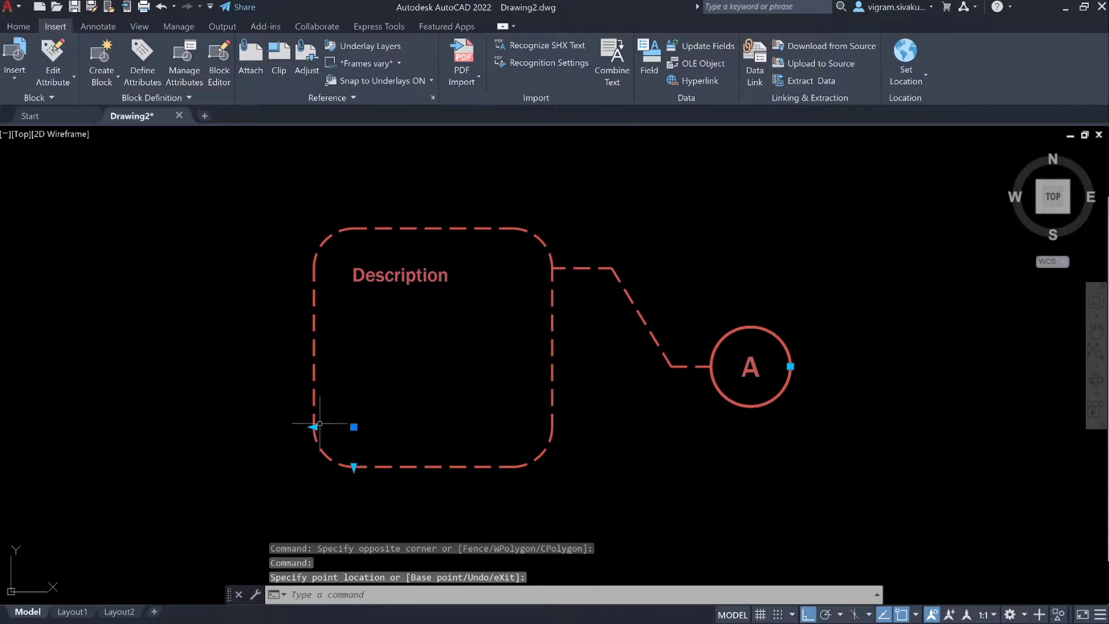
- Stretch the callout box with grips, widening it left and raising its bottom edge
left_click(193, 426)
left_click(233, 466)
left_click(271, 317)
key("Escape")
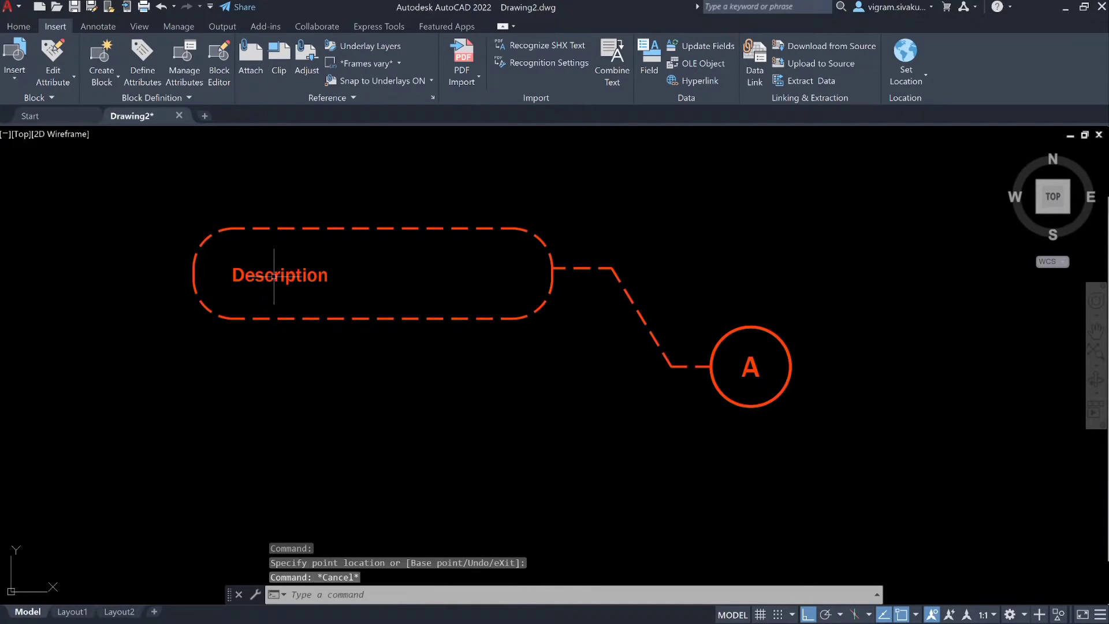
- Change the callout note to "Move the door 2'6" towards north."
double_click(274, 275)
left_click(698, 366)
type("Move the door 2'6\" towards")
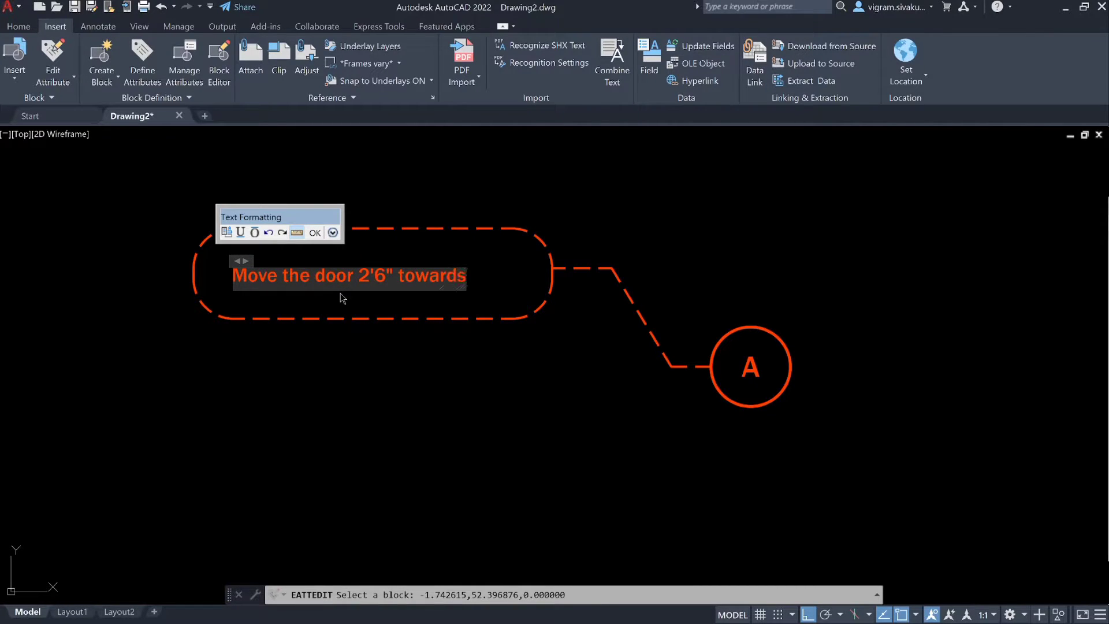
left_click(315, 234)
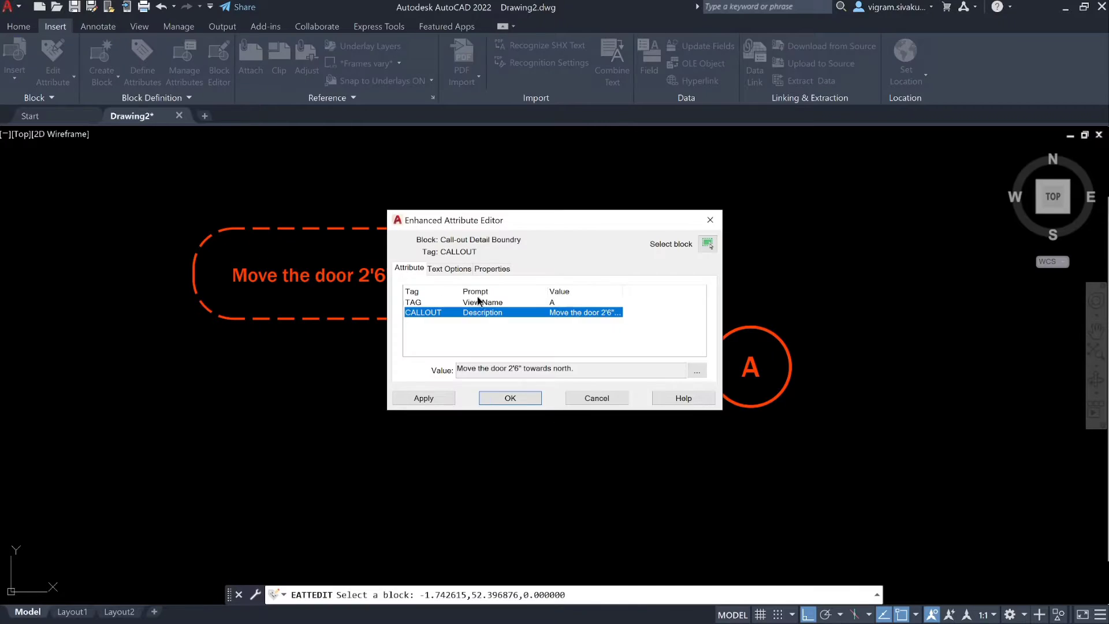
- Change the callout's TAG value from A to B and apply
left_click(477, 300)
type("B")
left_click(508, 396)
key("Escape")
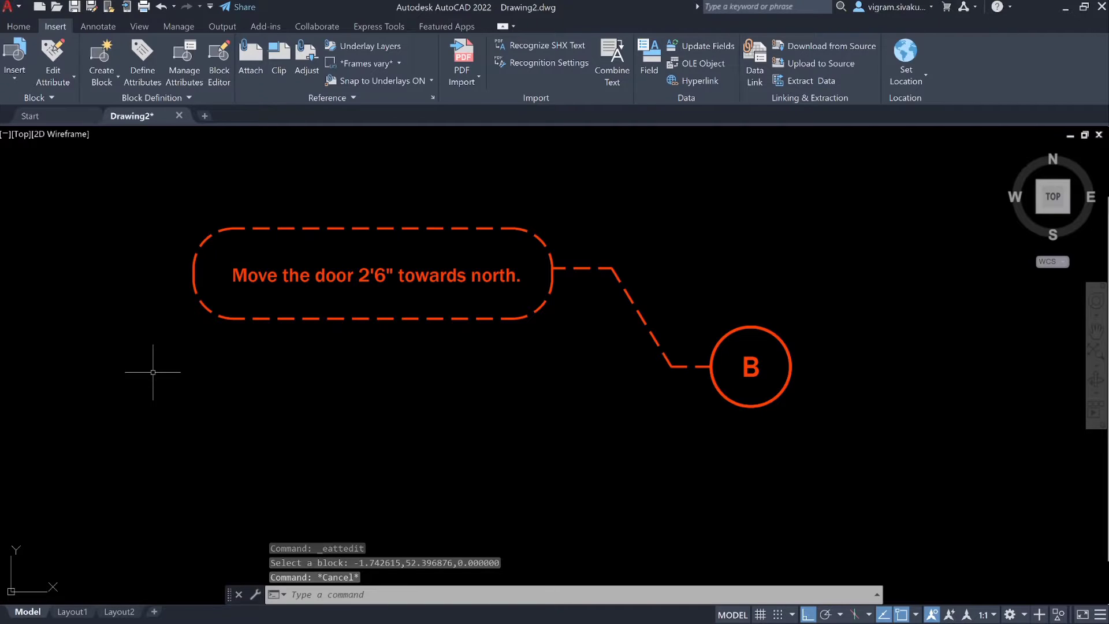
- Check the drawing units, keeping the current precision and Inches insertion scale
key("Escape")
type("UN")
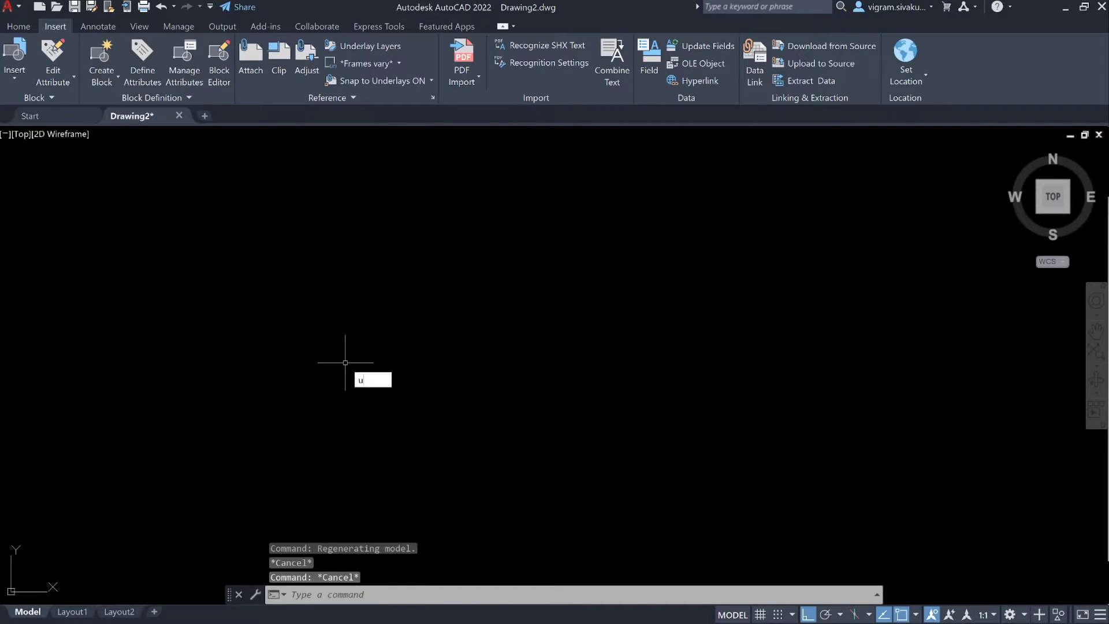
key("Return")
left_click(544, 290)
left_click(552, 346)
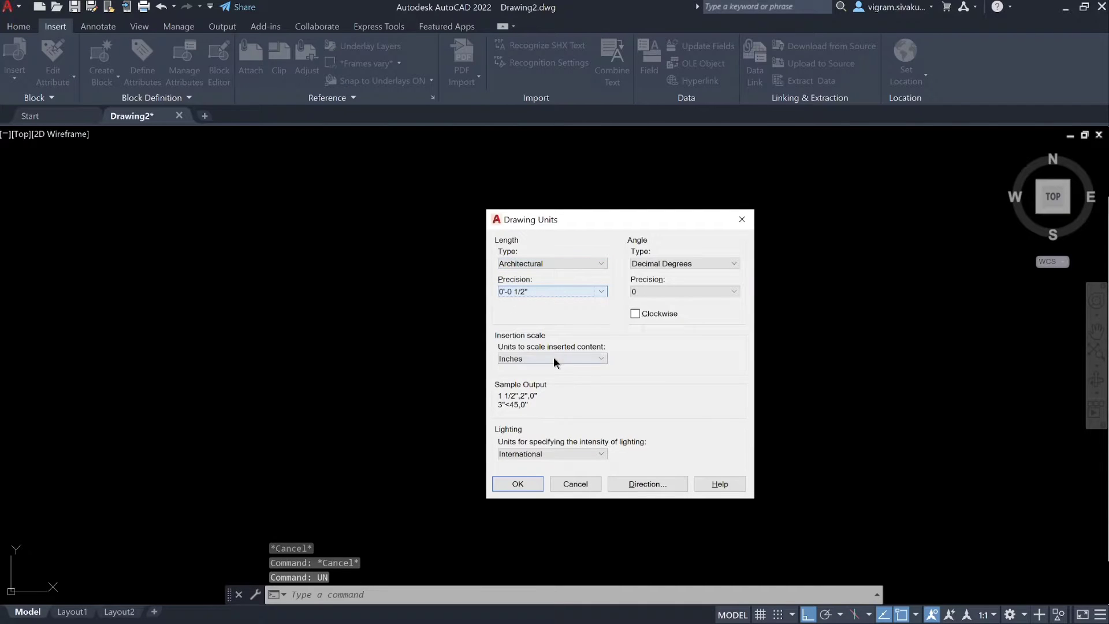
left_click(553, 357)
left_click(549, 393)
left_click(523, 484)
- Draw a 5' by 5' square with RECTANG using the Dimensions option
type("rec")
key("Return")
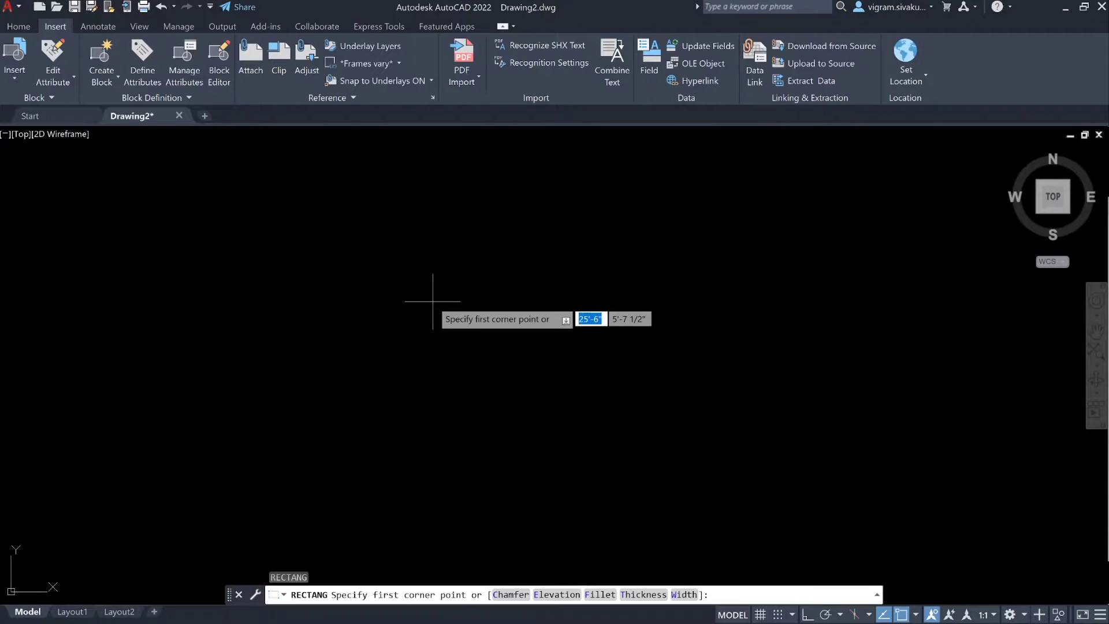
left_click(428, 273)
type("d")
key("Return")
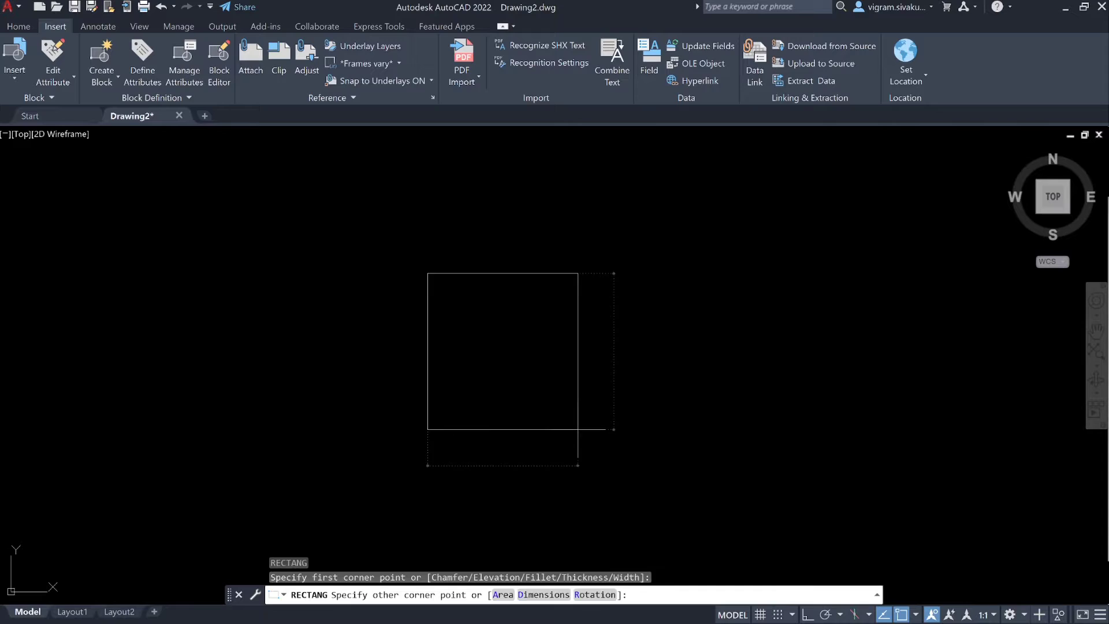
type("5'")
key("Return")
type("5'")
key("Return")
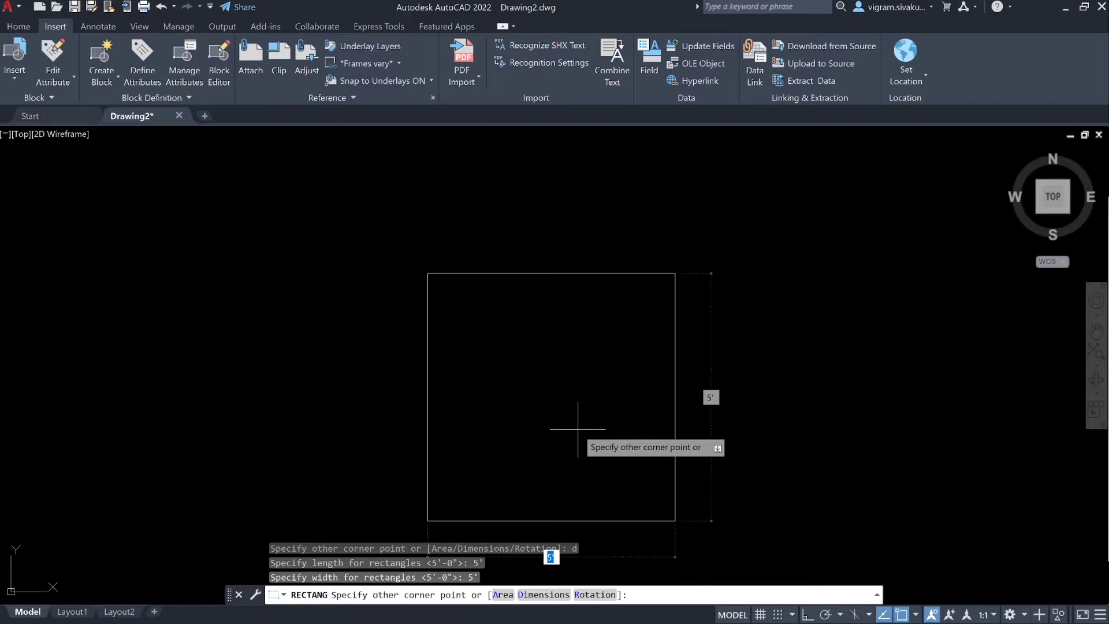
left_click(569, 440)
middle_click_drag(572, 371, 549, 350)
key("Escape")
- Fillet the square's top-left and bottom-left corners with a 6" radius
type("f")
key("Return")
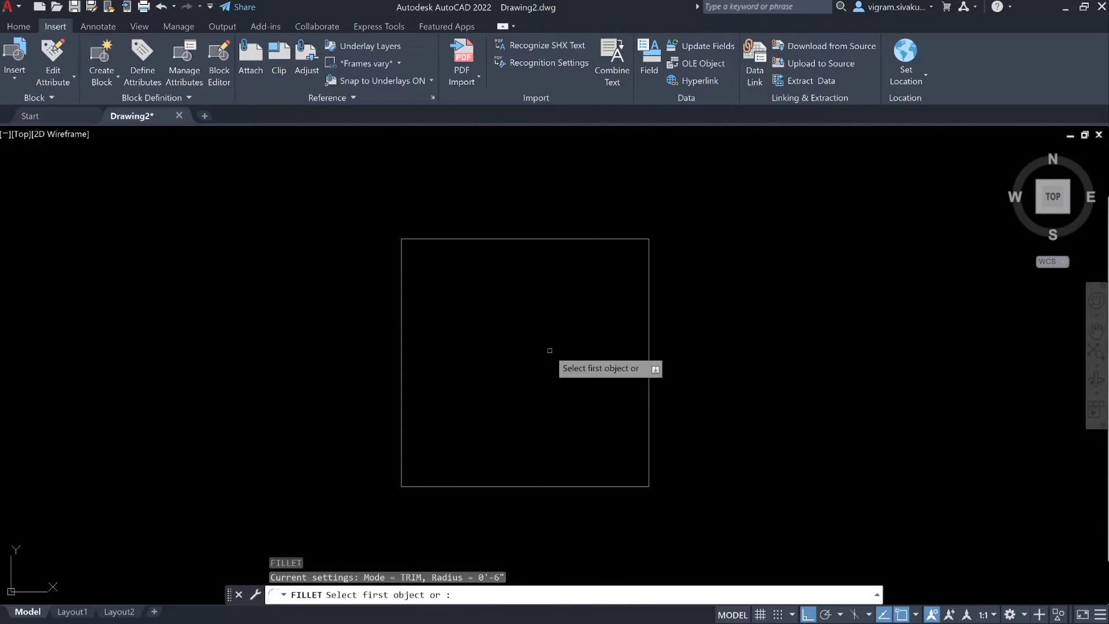
type("r")
key("Return")
type("6")
key("Return")
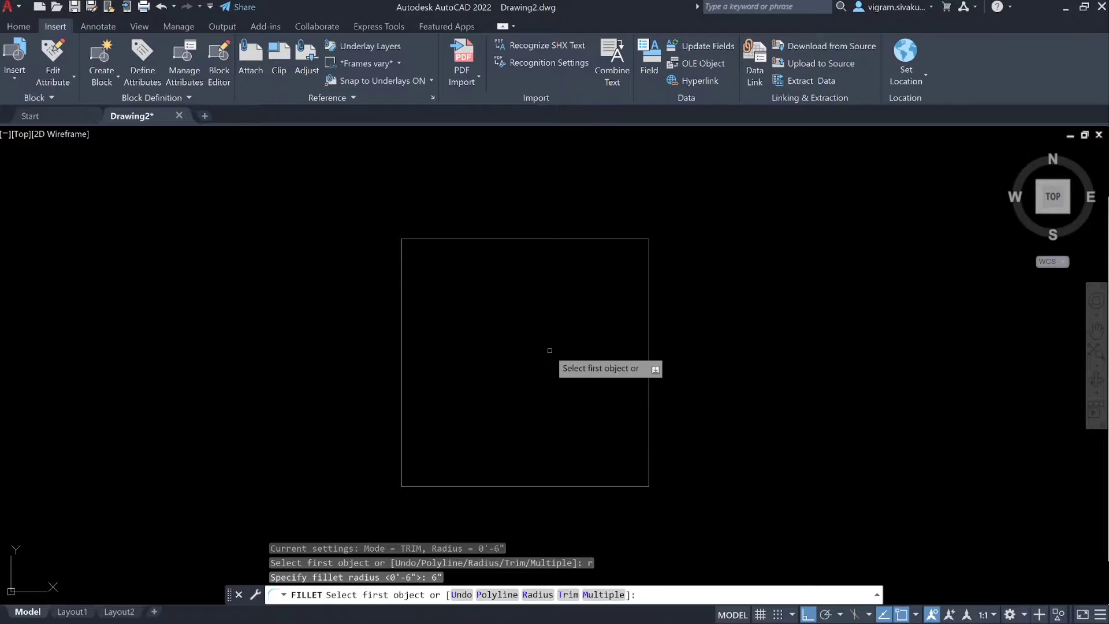
left_click(439, 239)
left_click(402, 283)
key("Return")
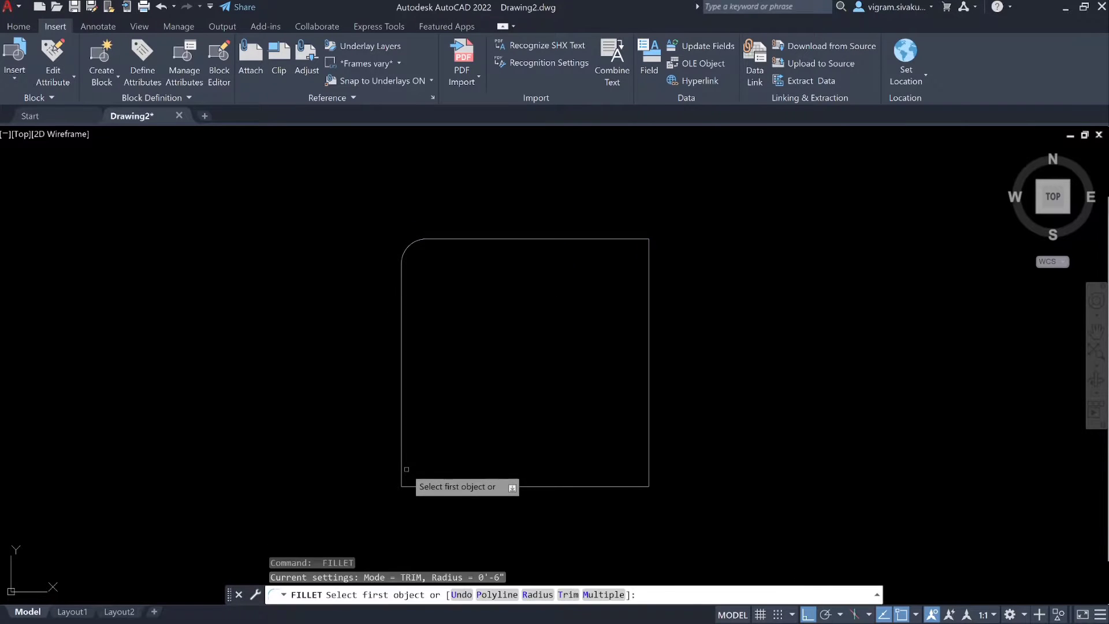
left_click(418, 486)
left_click(401, 479)
key("Return")
- Fillet the square's bottom-right and top-right corners with the same 6" radius
left_click(595, 486)
left_click(649, 445)
key("Return")
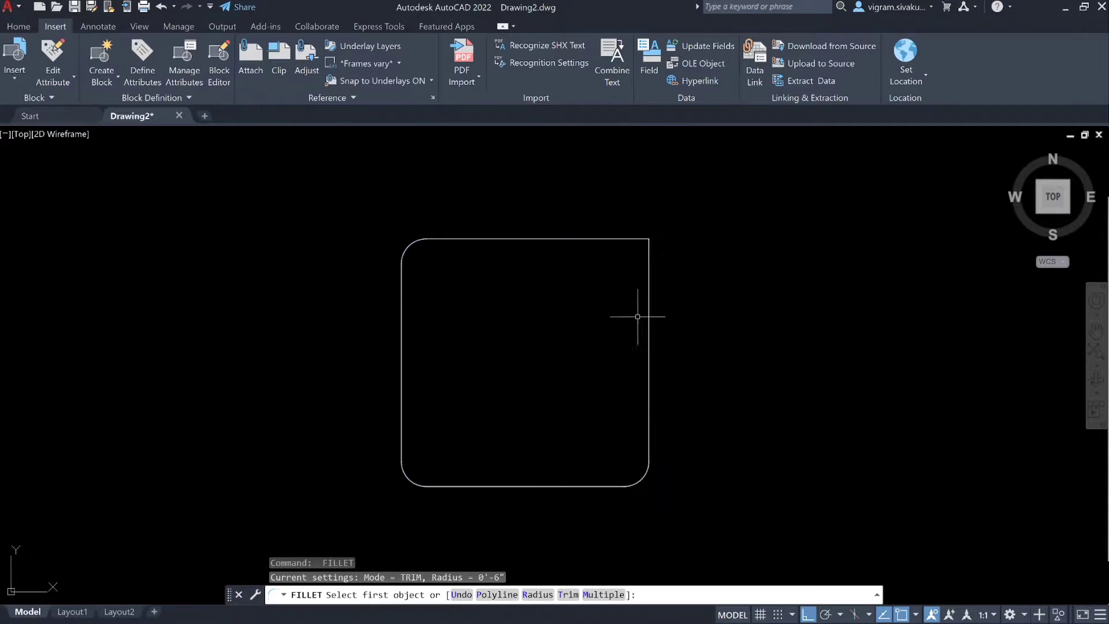
left_click(648, 312)
left_click(618, 239)
key("Escape")
middle_click_drag(656, 322, 558, 309)
key("Escape")
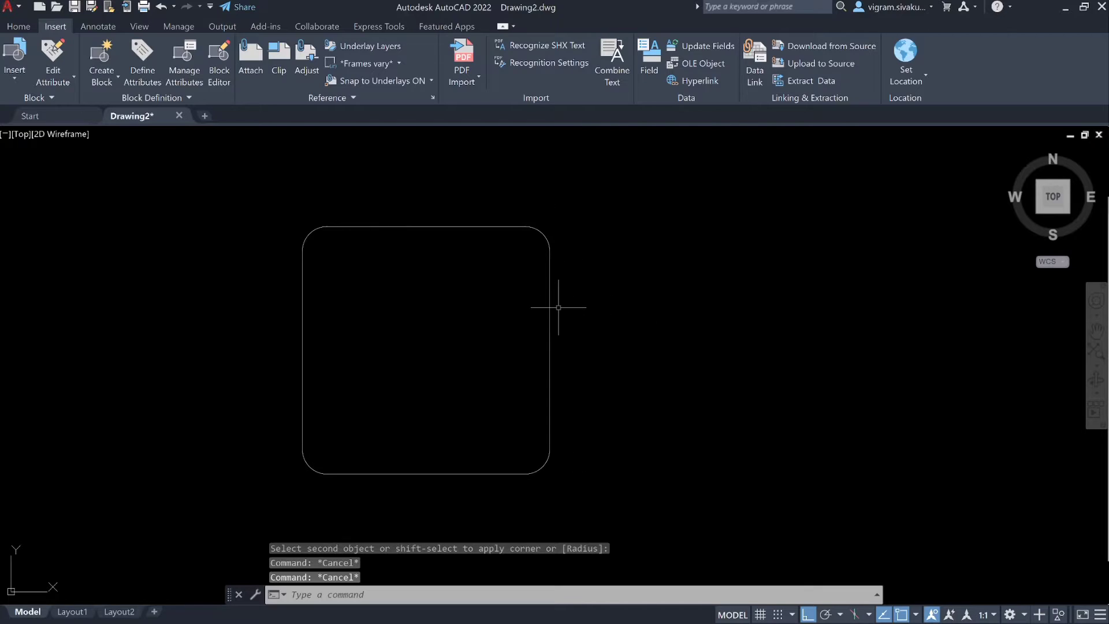
- Draw the horizontal leader as 1' polyline segments from the box's right side
type("pl")
key("Return")
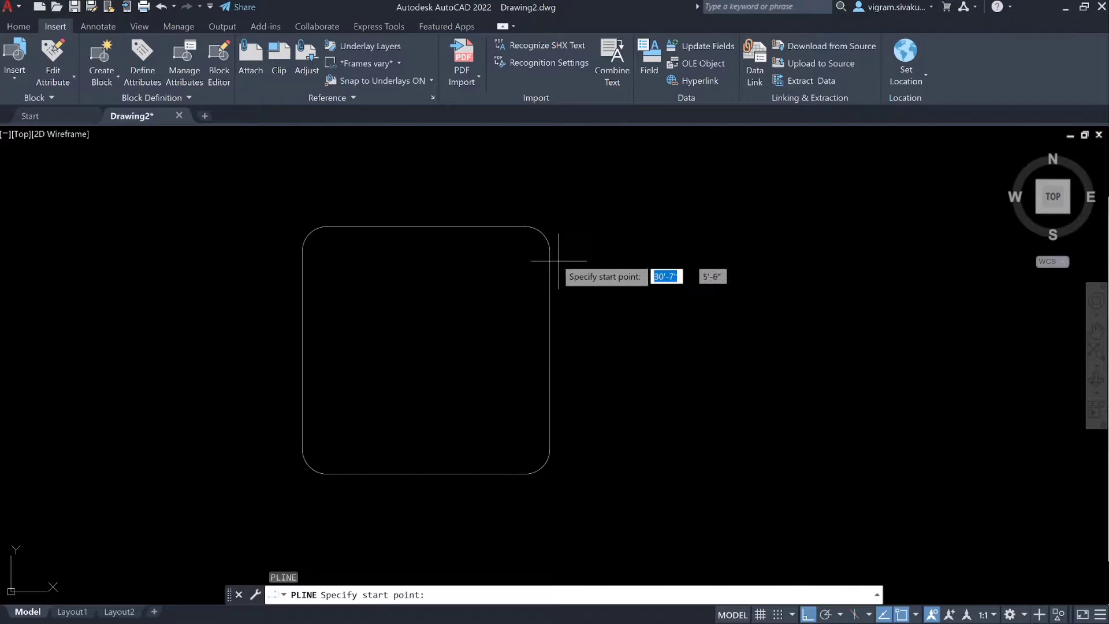
left_click(525, 251)
type("1'")
key("Return")
key("Escape")
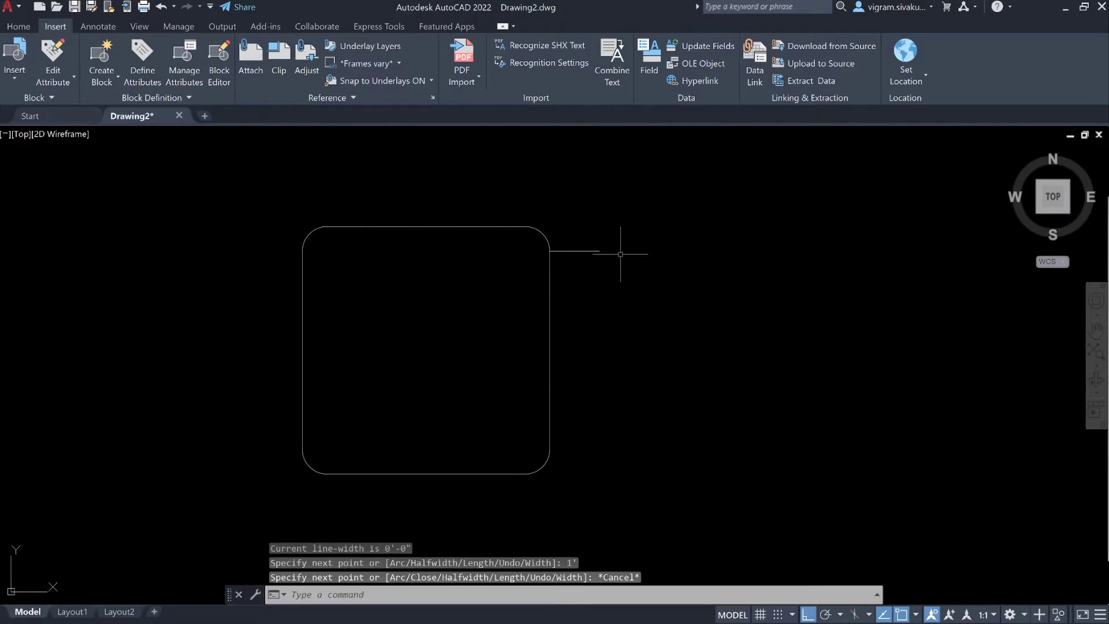
type("pl")
key("Return")
left_click(599, 251)
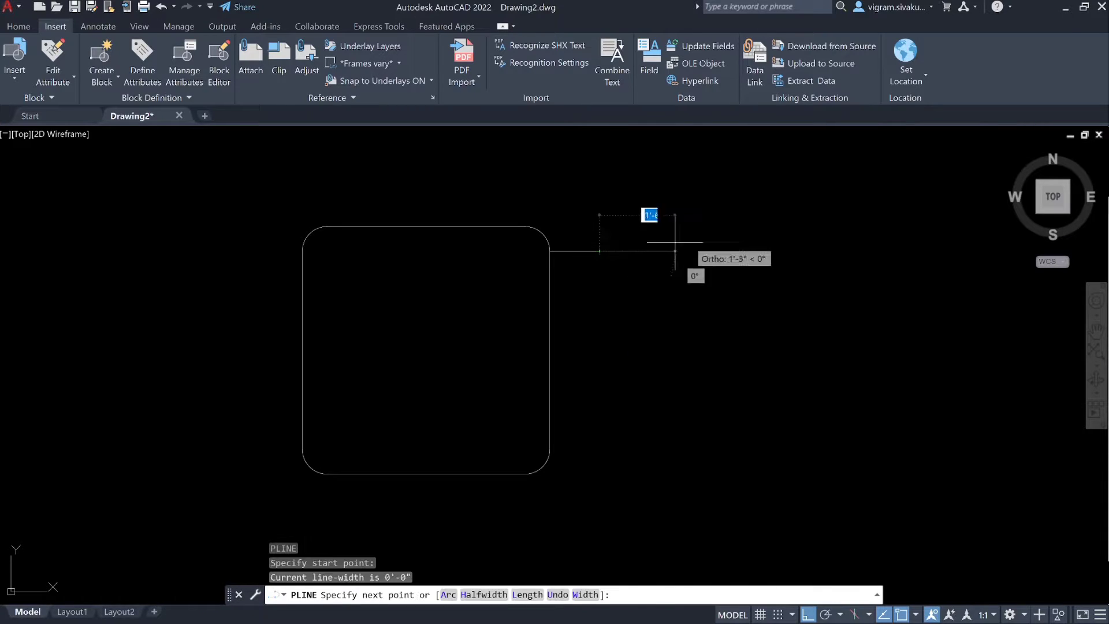
type("1'")
key("Return")
type("1'")
key("Return")
key("Escape")
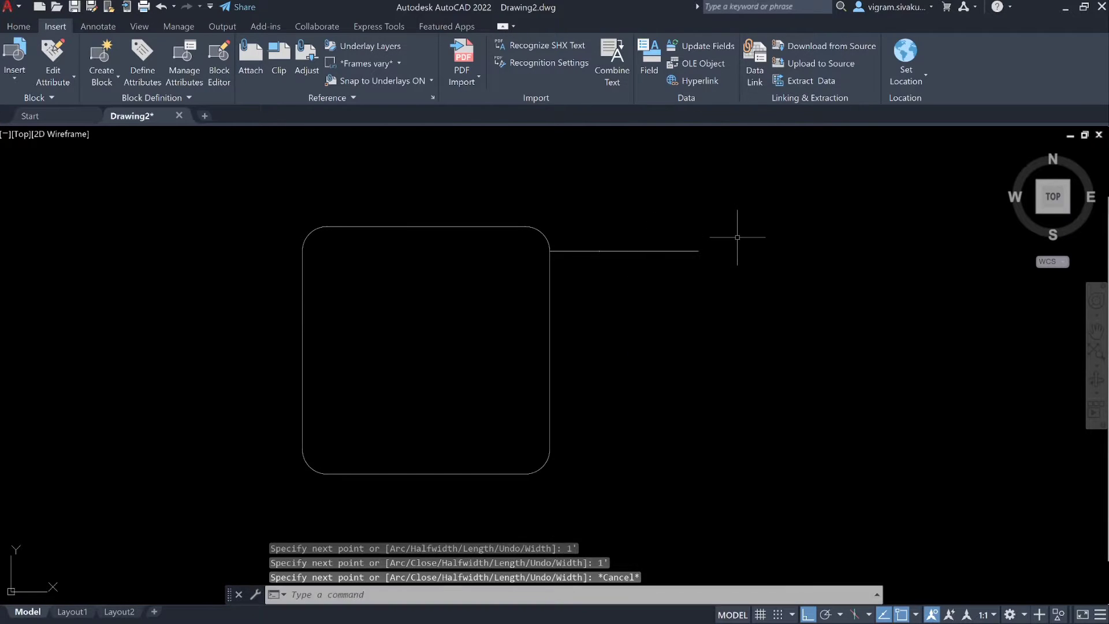
- Try bending the leader's midpoint down into a V, then undo it
left_click_drag(728, 262, 664, 204)
left_click(648, 251)
left_click(649, 302)
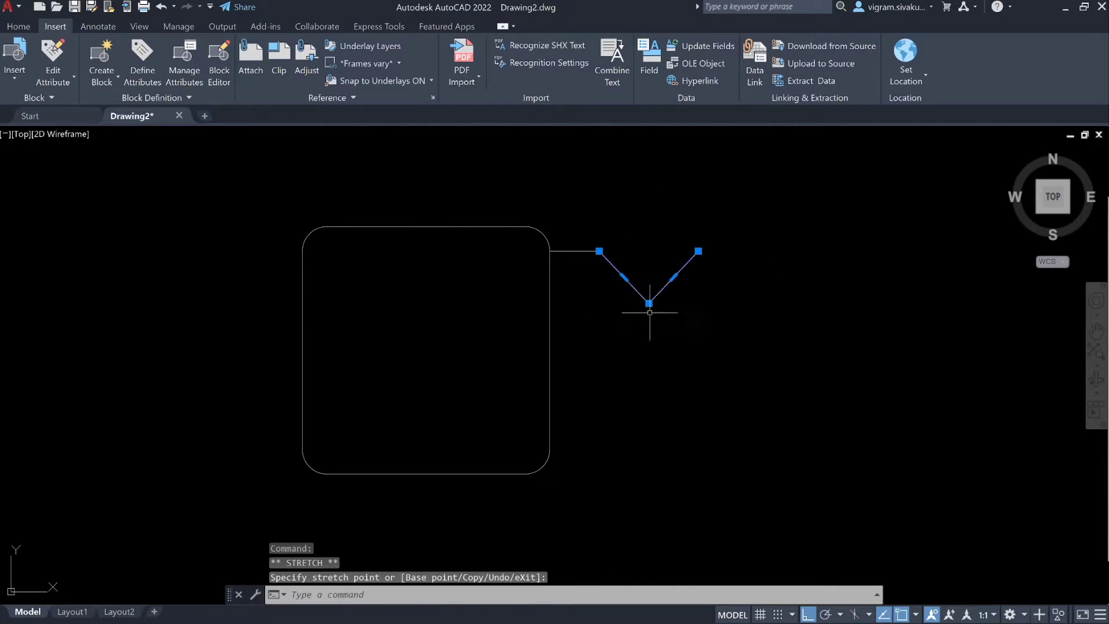
key("ctrl+z")
key("Escape")
key("Escape")
- Draw a 9" radius circle centred at the leader's end
type("c")
key("Return")
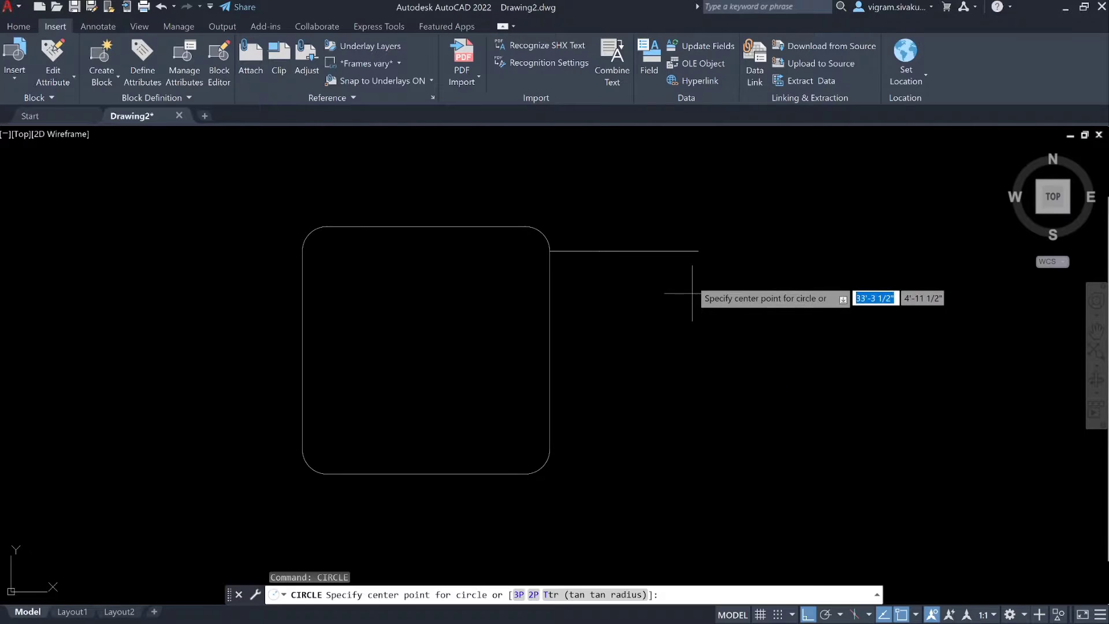
left_click(699, 250)
type("9")
key("Return")
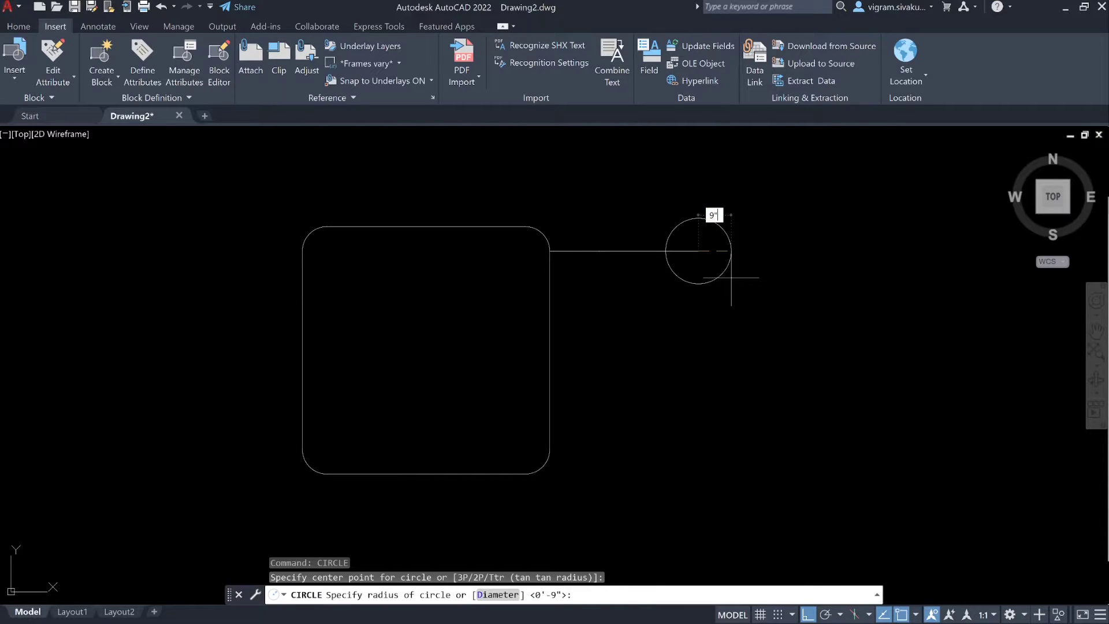
- Move the circle onto the leader, then window-select the box, leader and circle
left_click_drag(727, 290, 700, 271)
type("m")
key("Return")
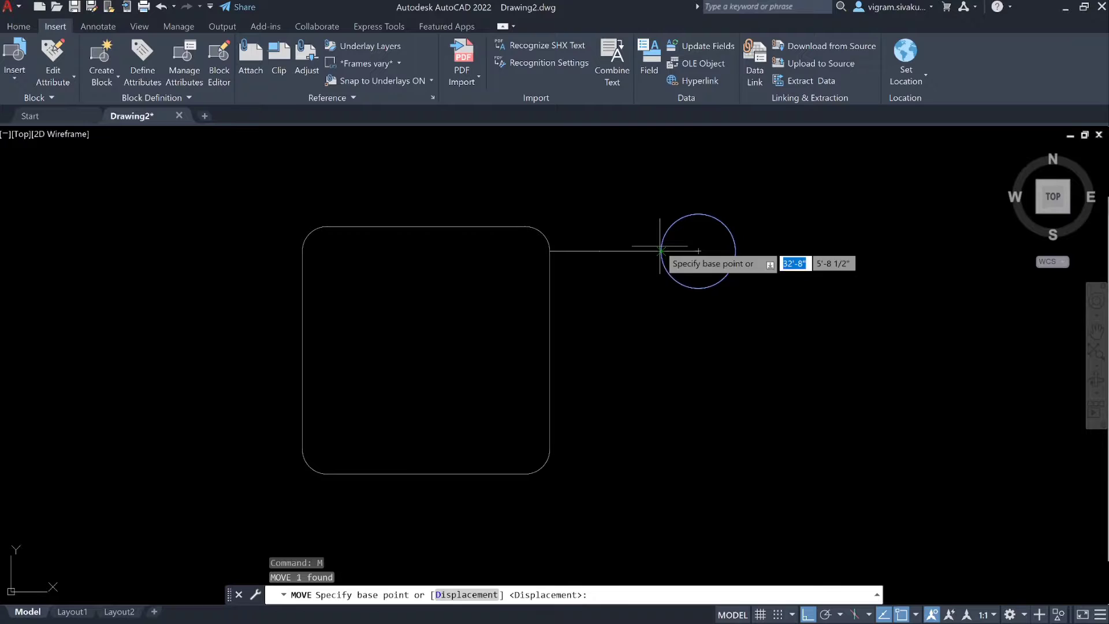
left_click(661, 250)
key("Escape")
left_click_drag(767, 466, 248, 174)
- Give the selected objects a DASHED linetype and 0.70 mm lineweight
left_click(18, 26)
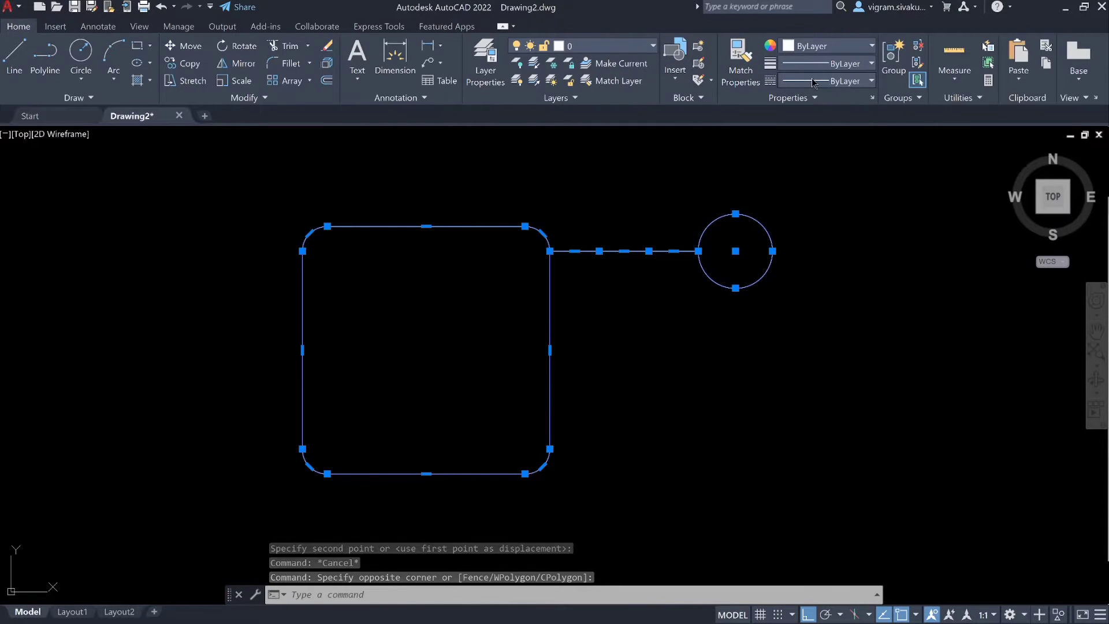
left_click(871, 80)
left_click(813, 146)
left_click(815, 63)
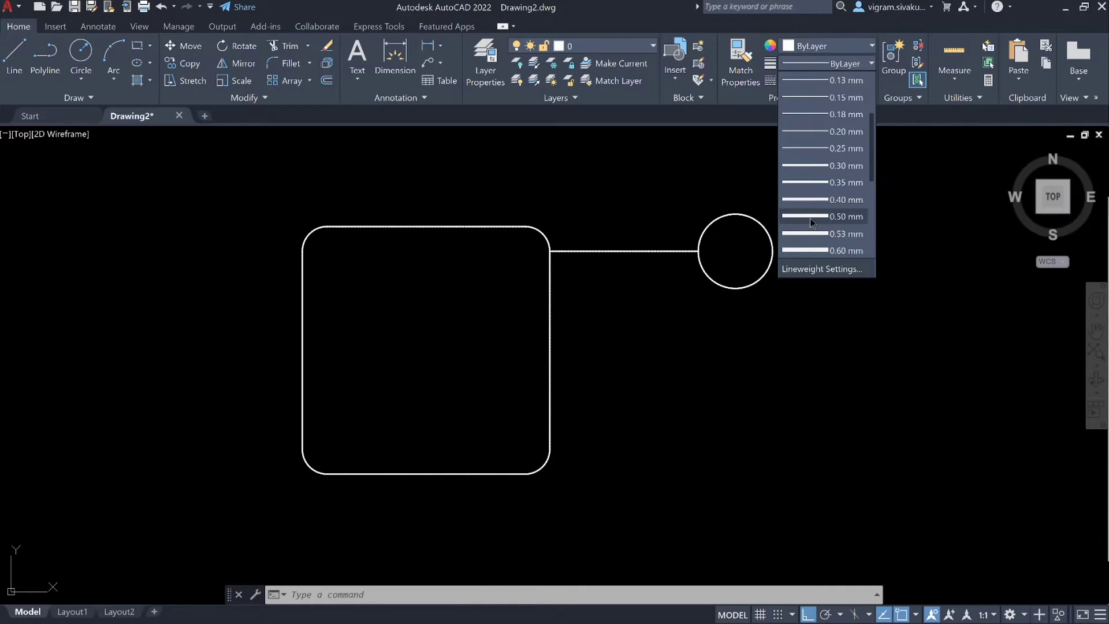
left_click(814, 251)
left_click(653, 318)
key("Escape")
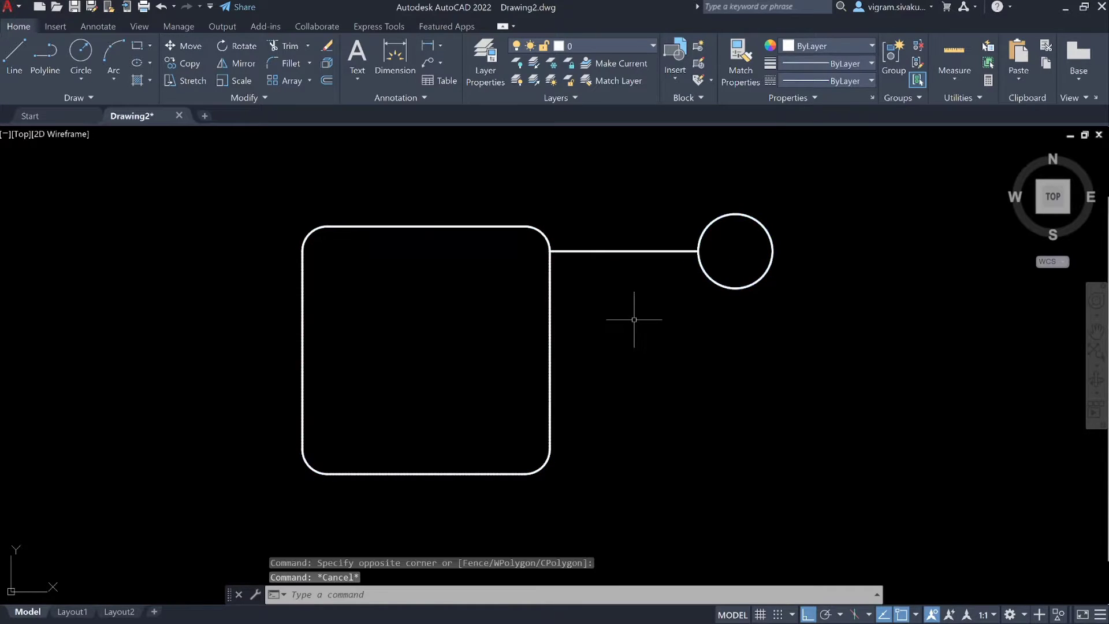
- Set the linetype scale of all four objects to 5 in the Properties palette
left_click(786, 453)
left_click(315, 183)
right_click(316, 184)
left_click(356, 439)
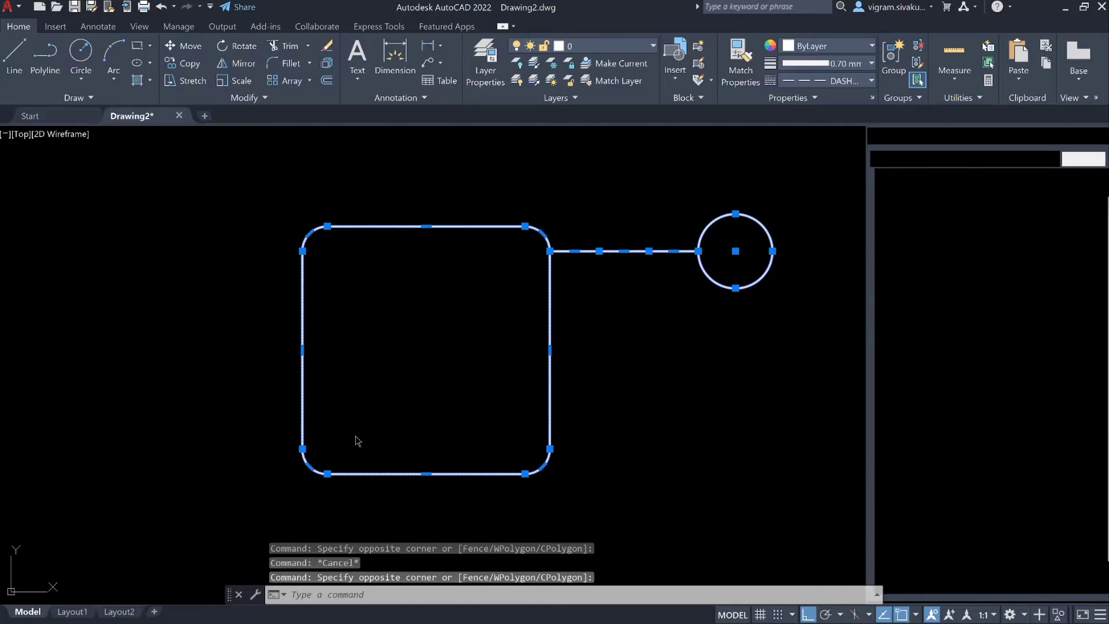
left_click(1012, 238)
type("5")
key("Return")
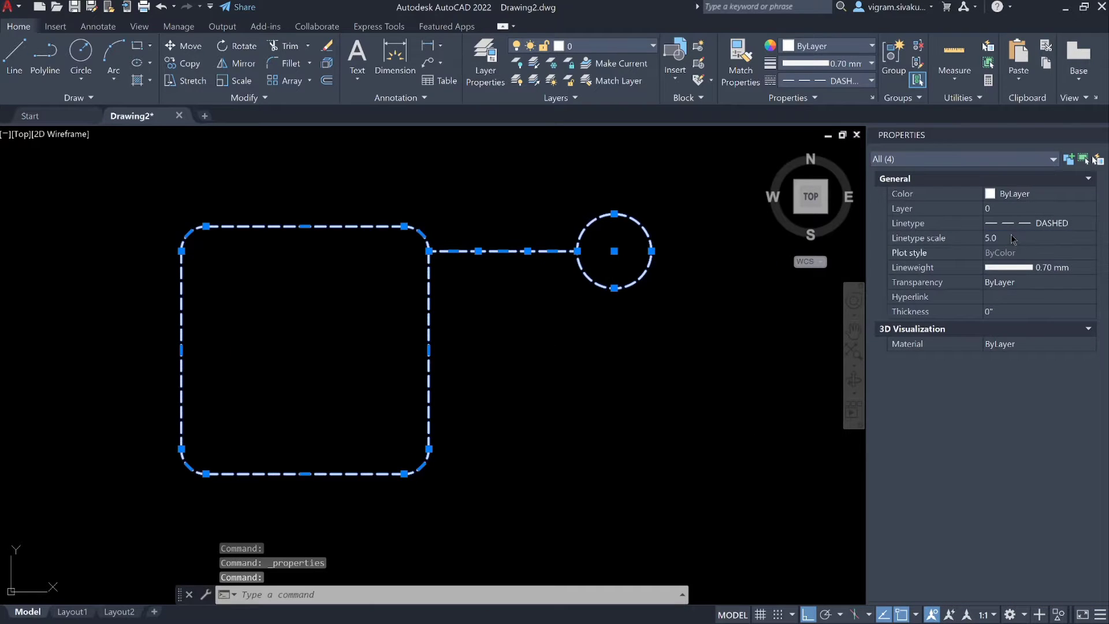
key("Escape")
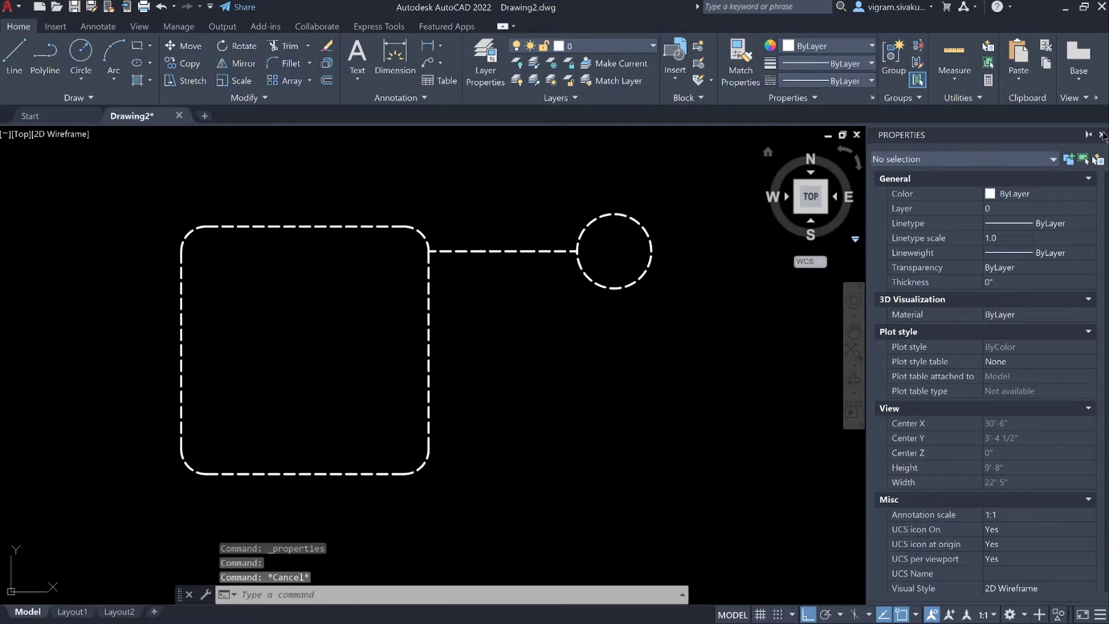
left_click(1102, 135)
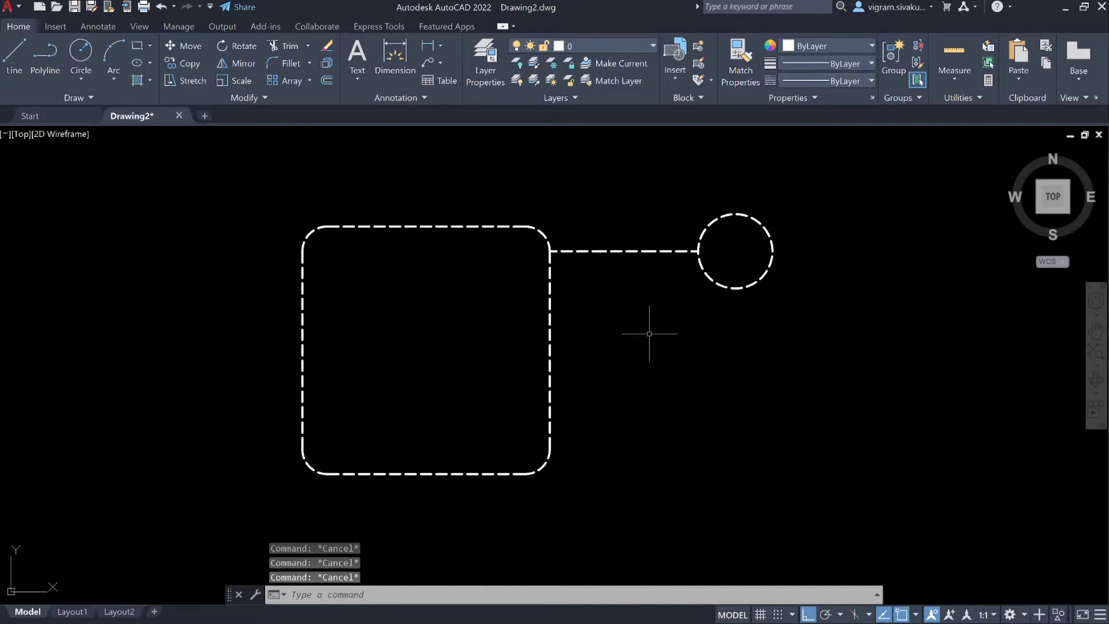
- Define block CALL_OUT_01 from the four objects, base point at X 25'-11", Y 1'-8 3/8"
left_click(809, 520)
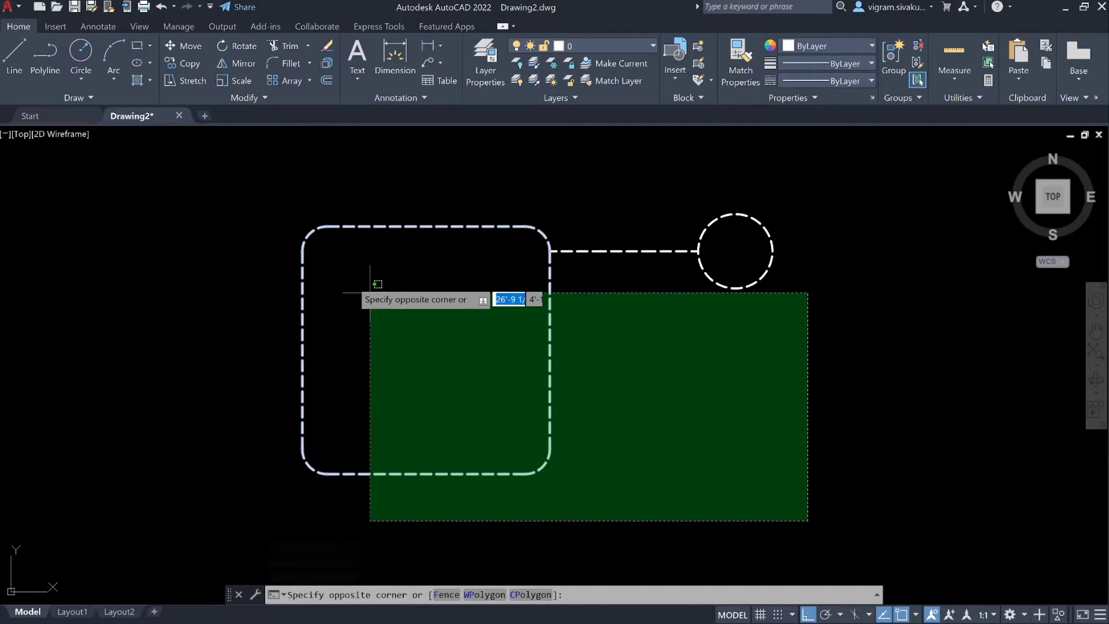
left_click(261, 185)
type("BLOCK")
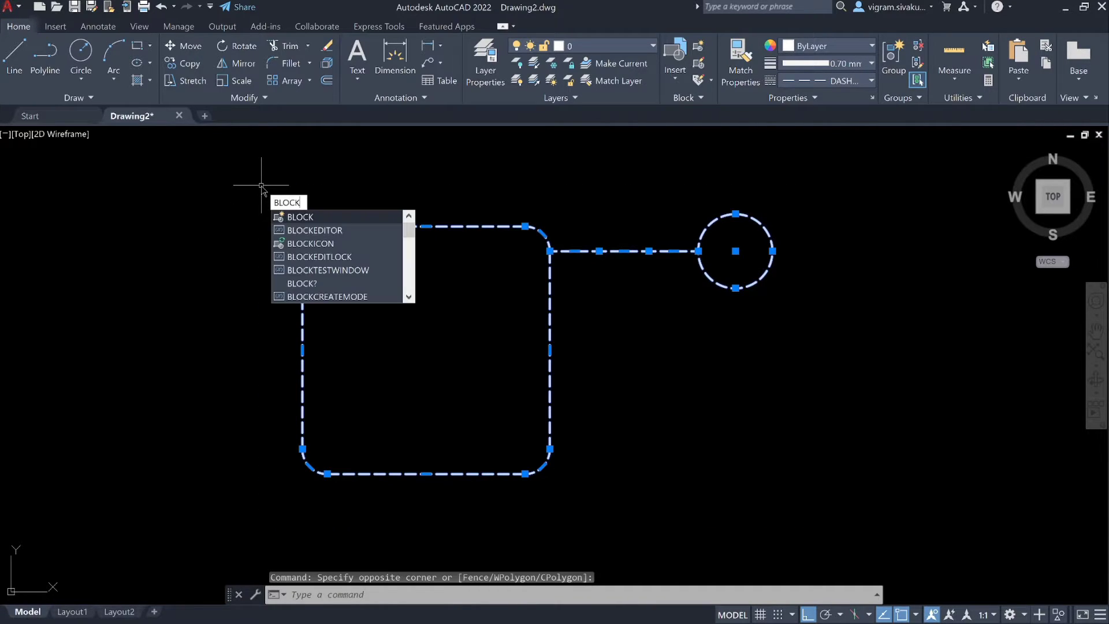
key("Return")
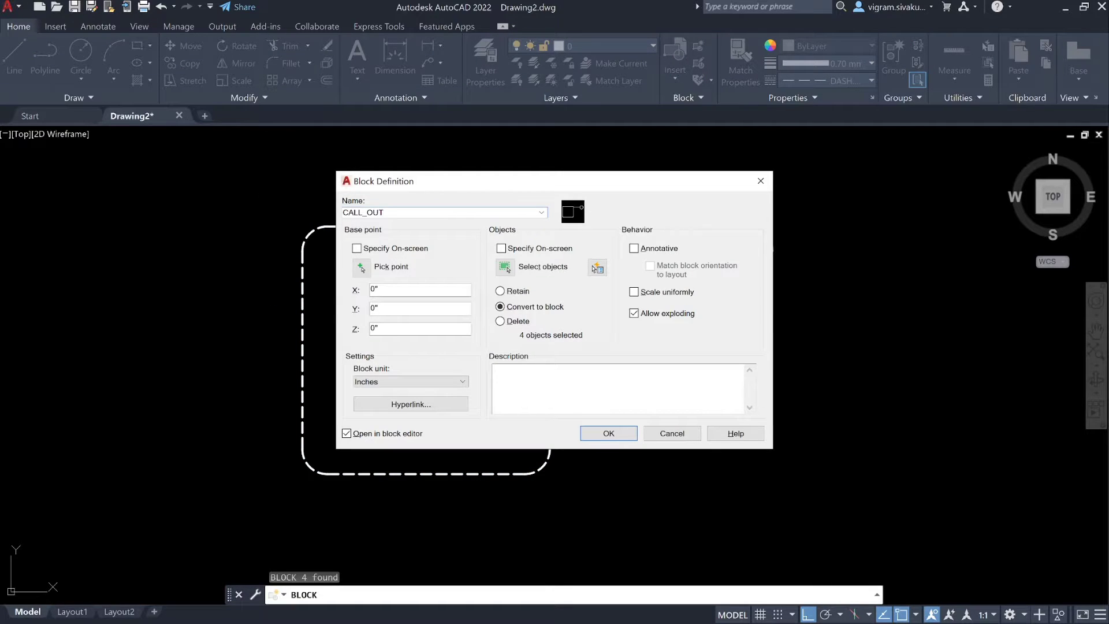
left_click(361, 268)
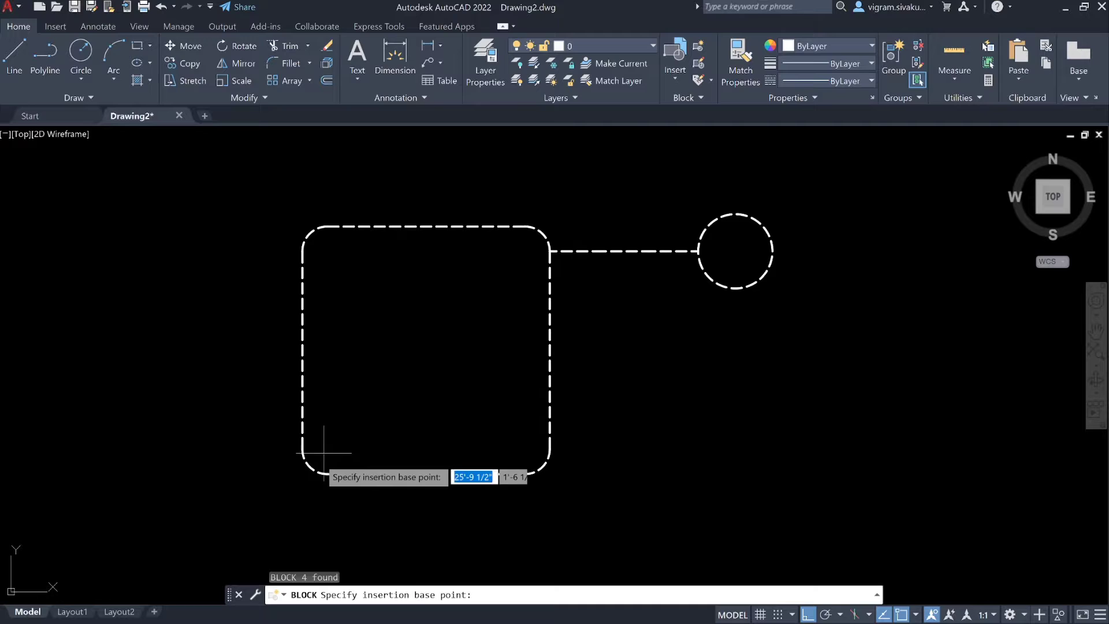
left_click(327, 454)
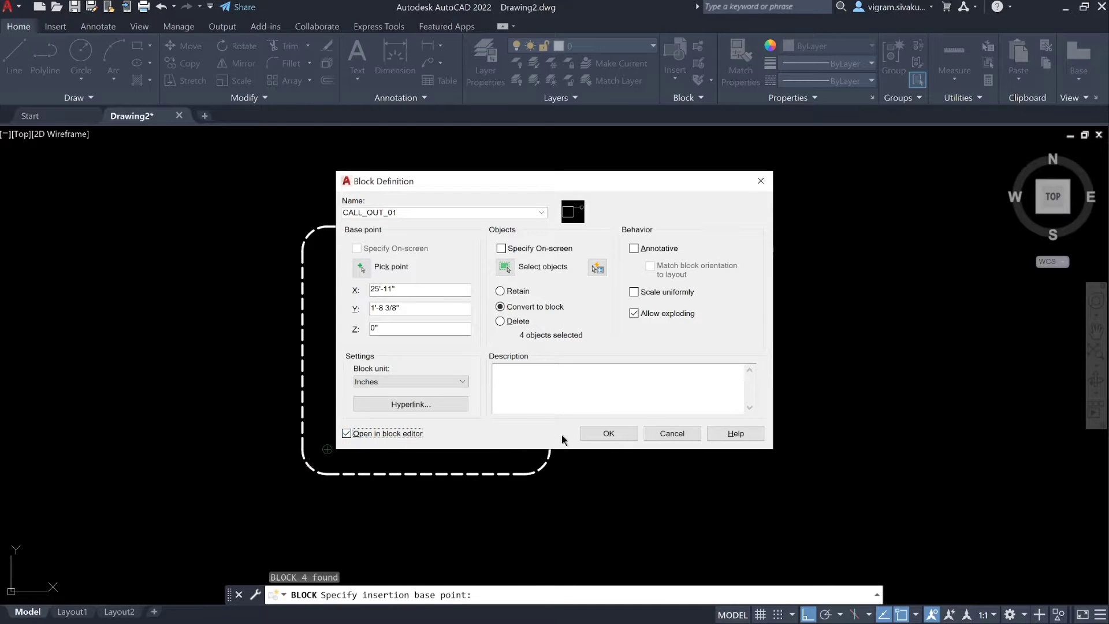
- Create the block, open the Block Editor, and define multi-line attribute NOTE prompting DESCRIPTION
left_click(594, 432)
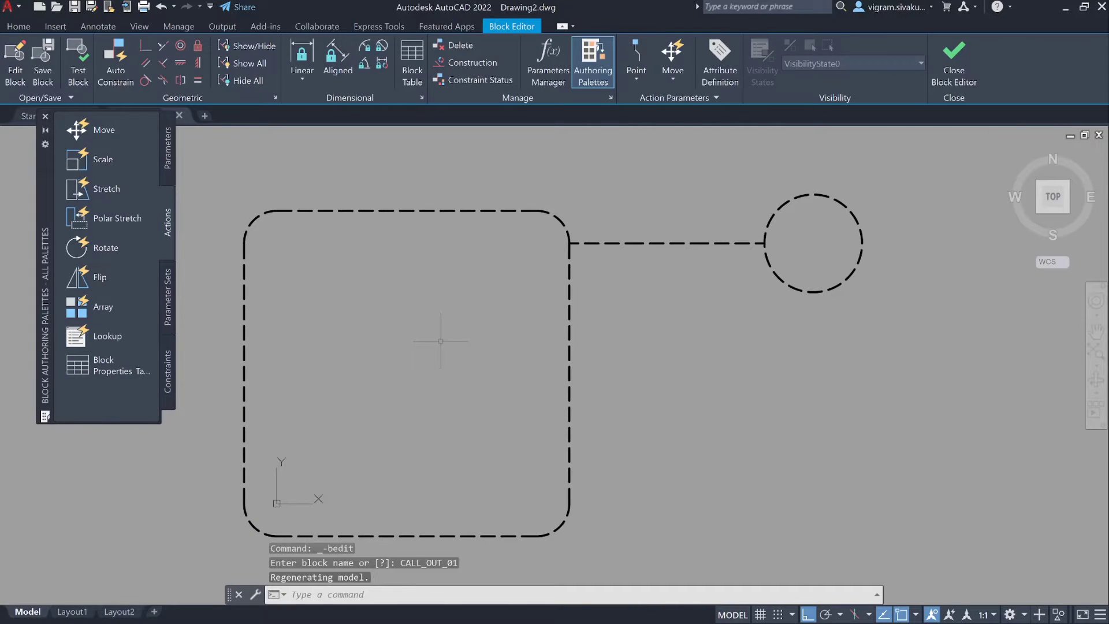
middle_click_drag(440, 341, 483, 337)
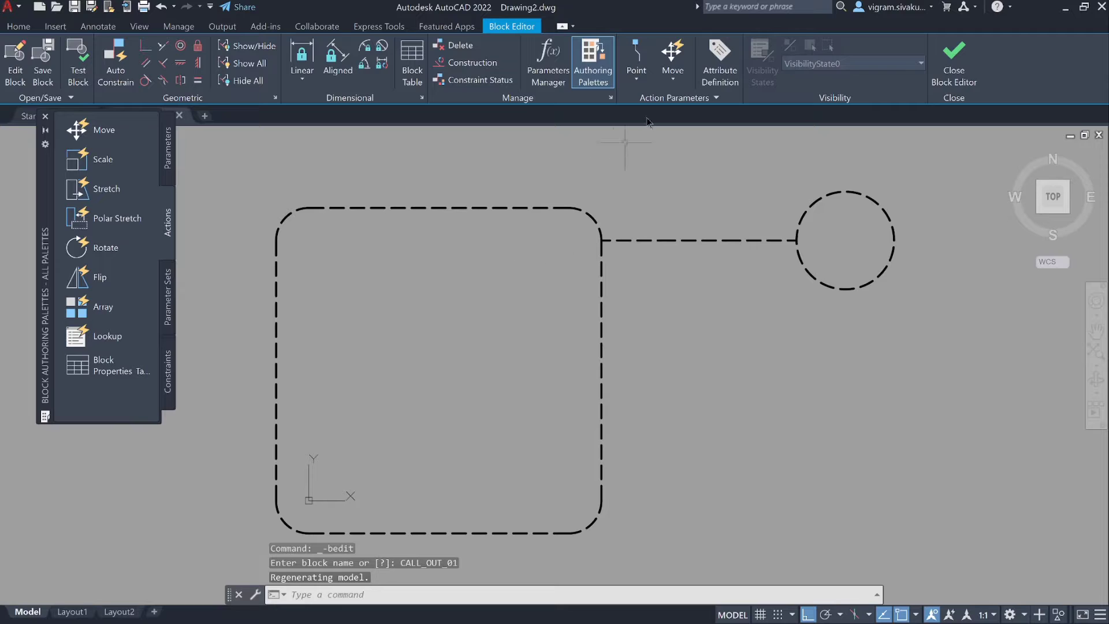
left_click(708, 75)
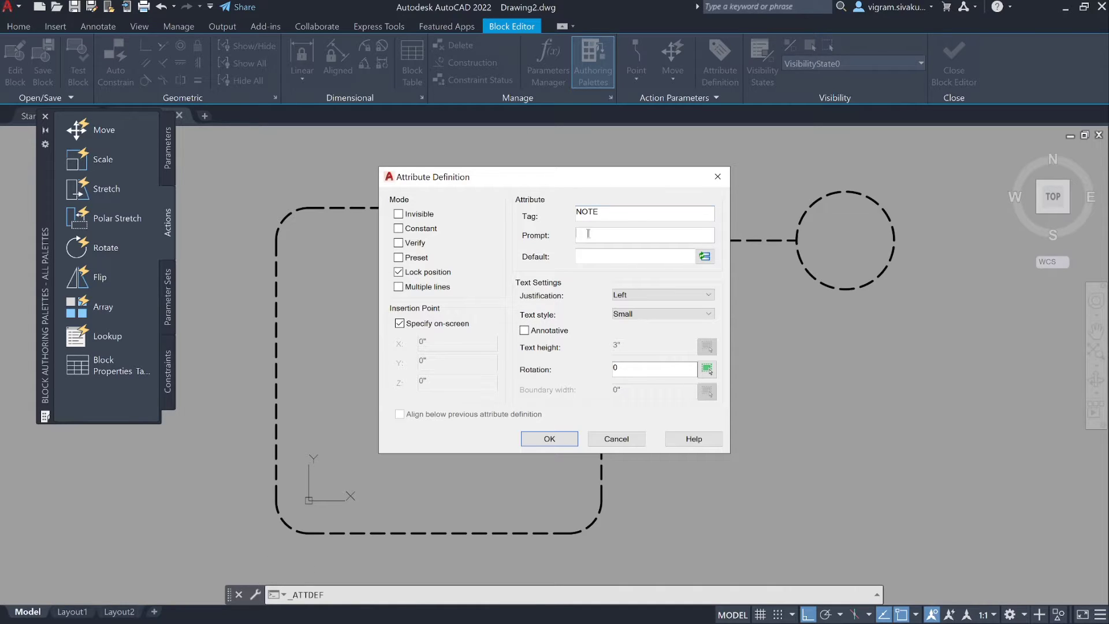
type("DESCRIPTION")
left_click(399, 287)
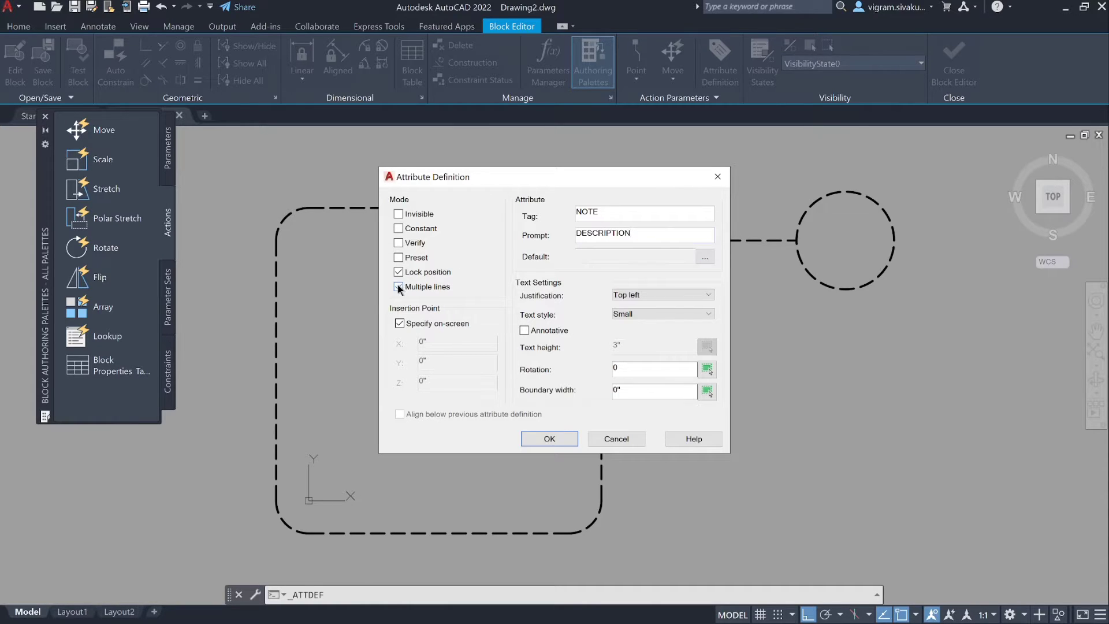
- Give NOTE Top left justification and Small style, placing it in the box's upper-left corner
left_click(645, 293)
left_click(642, 295)
left_click(638, 313)
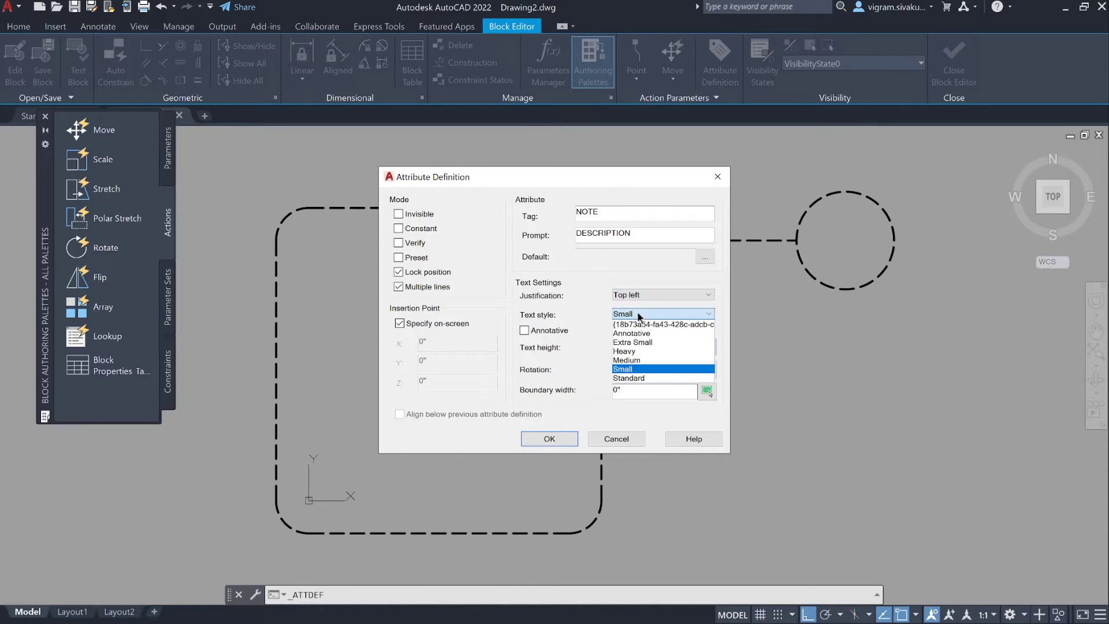
left_click(633, 366)
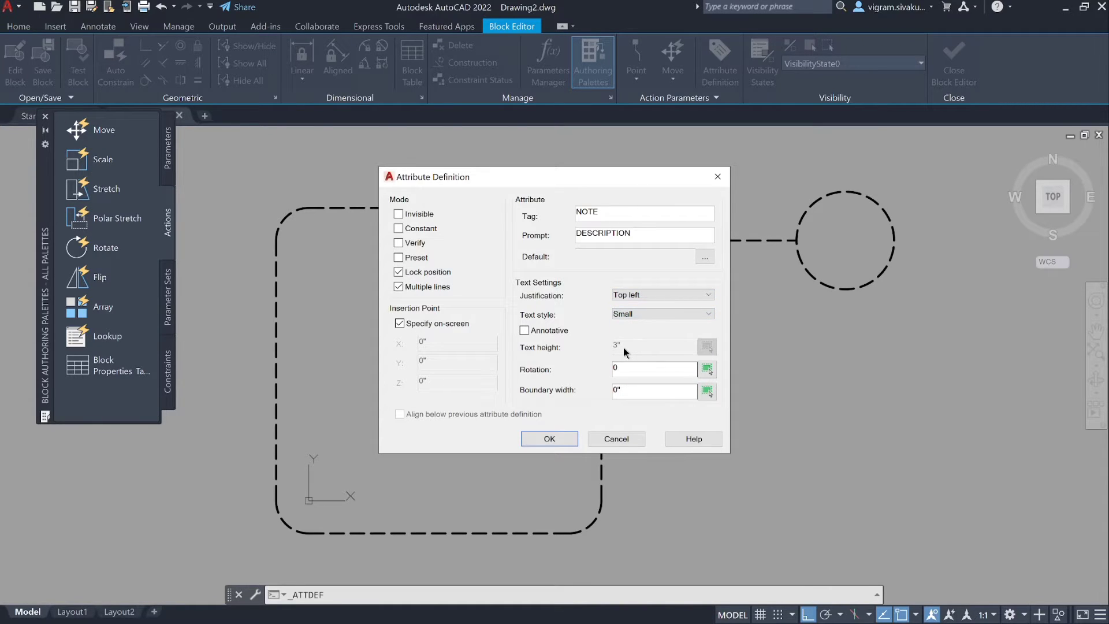
left_click(538, 438)
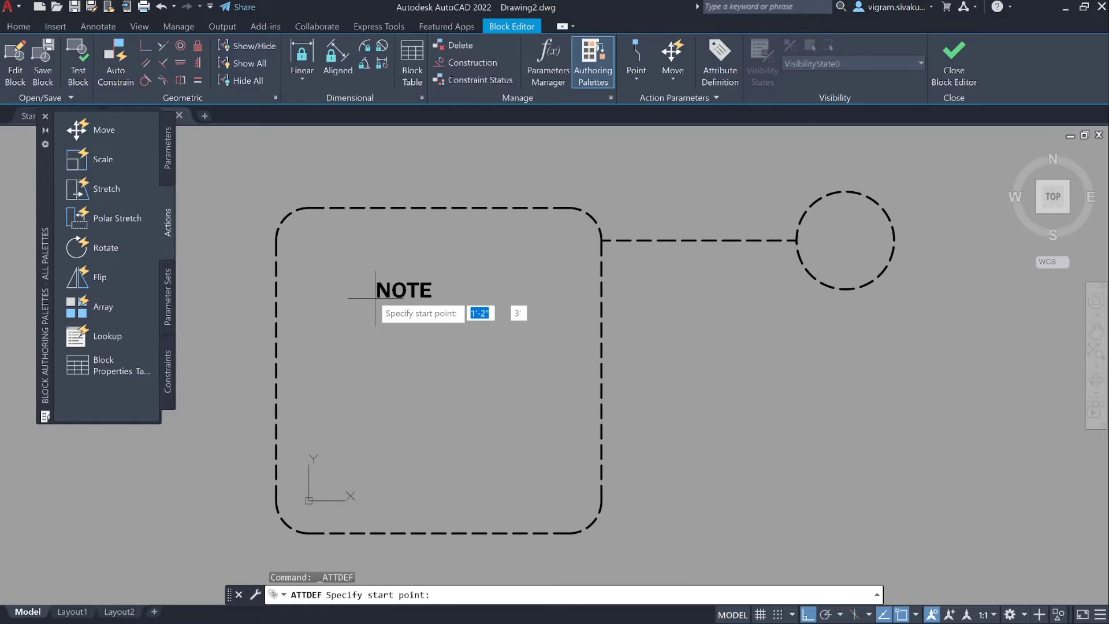
left_click(309, 242)
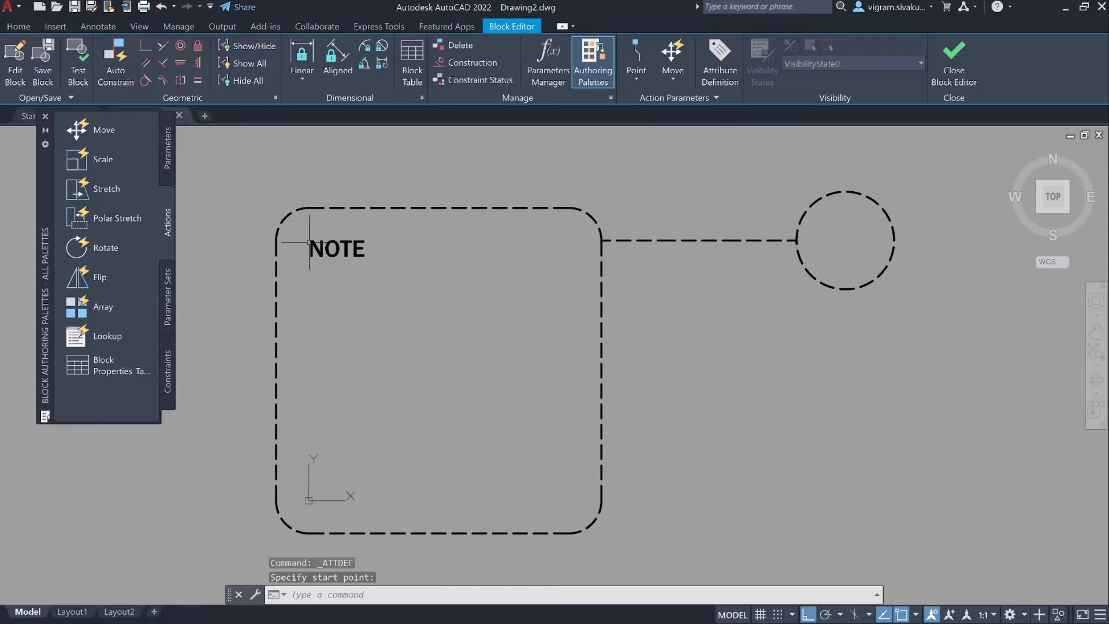
- Define single-line attribute TAG, prompt VALUE, default A, with Middle center justification
left_click(711, 68)
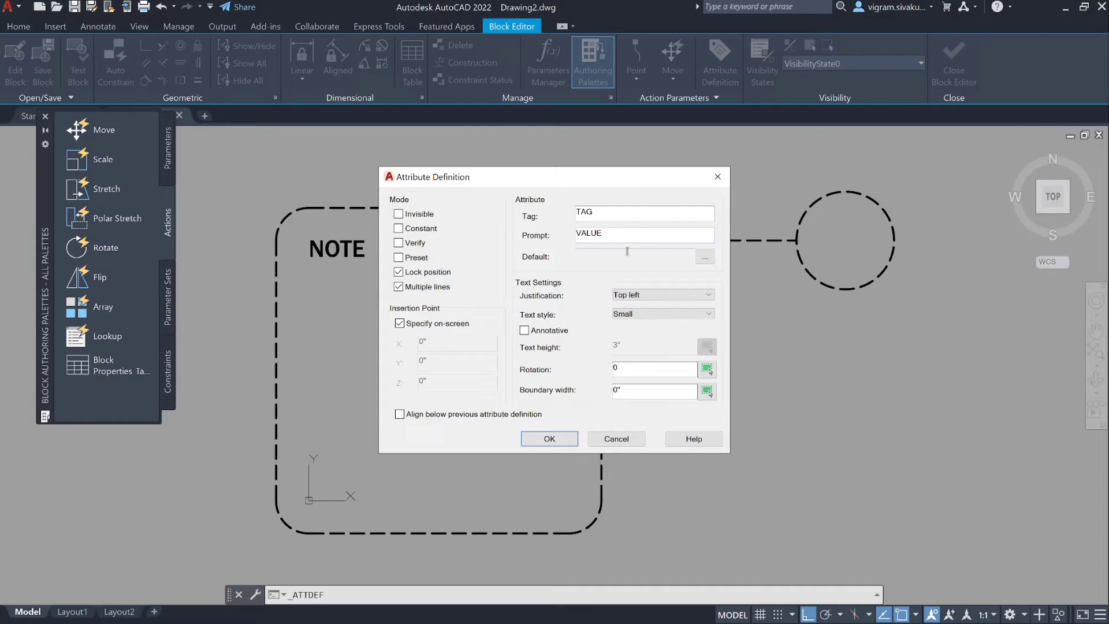
left_click(399, 286)
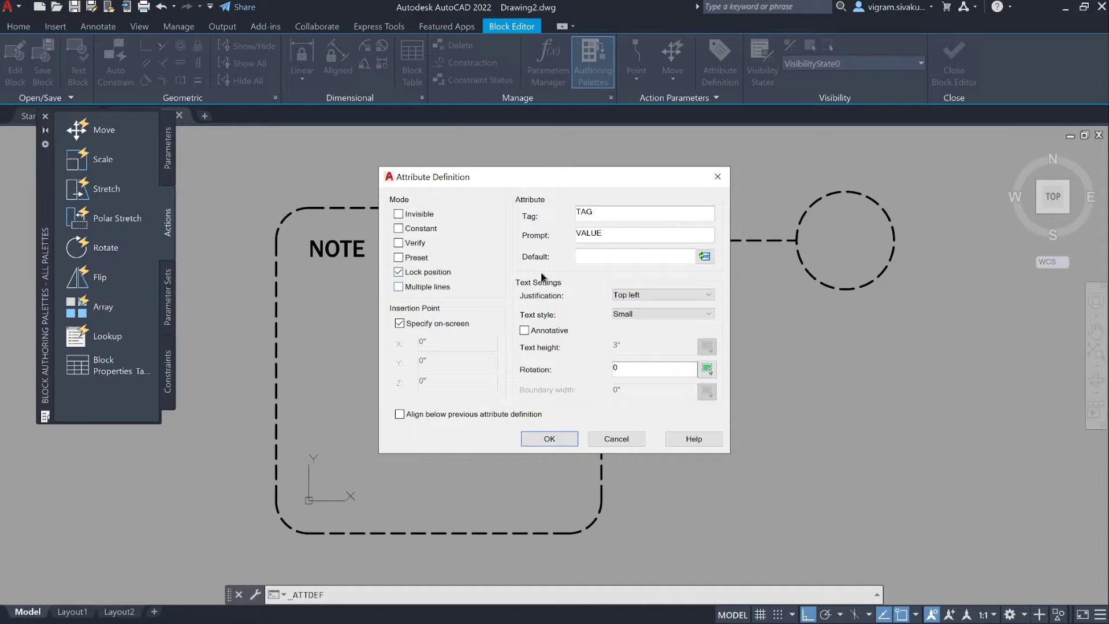
left_click(614, 298)
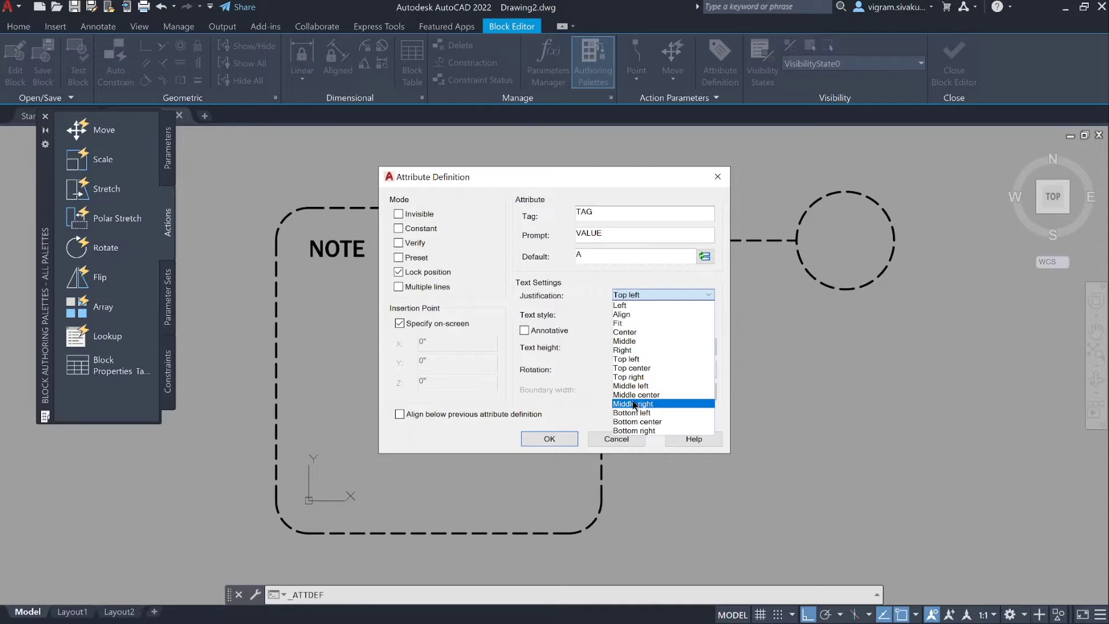
left_click(634, 395)
- Use the Medium text style and place TAG at the circle's centre
left_click(636, 313)
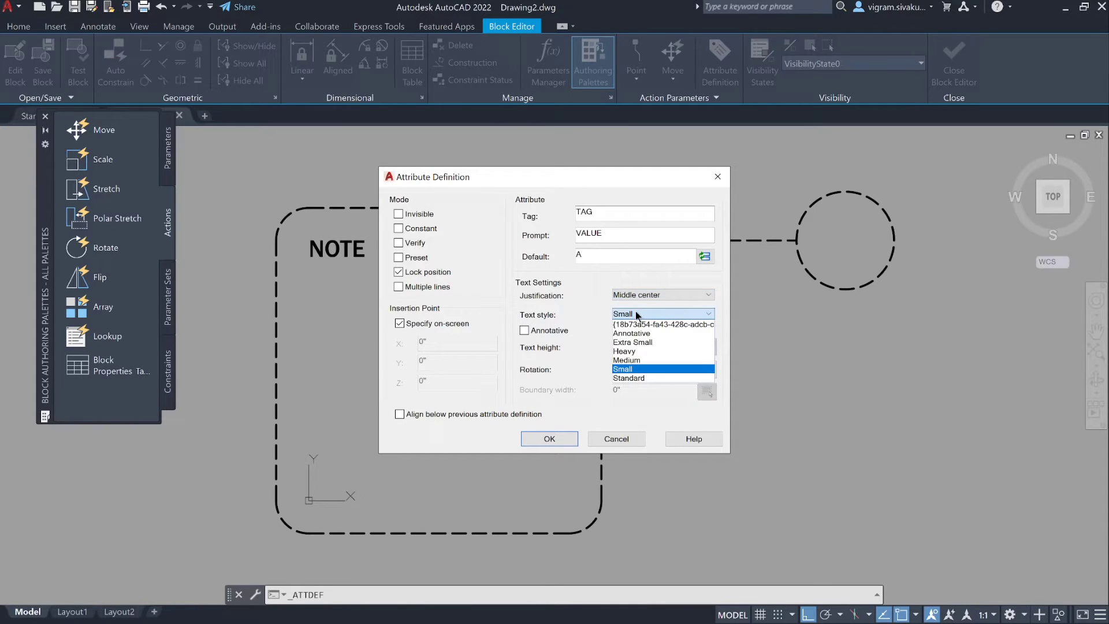
left_click(630, 359)
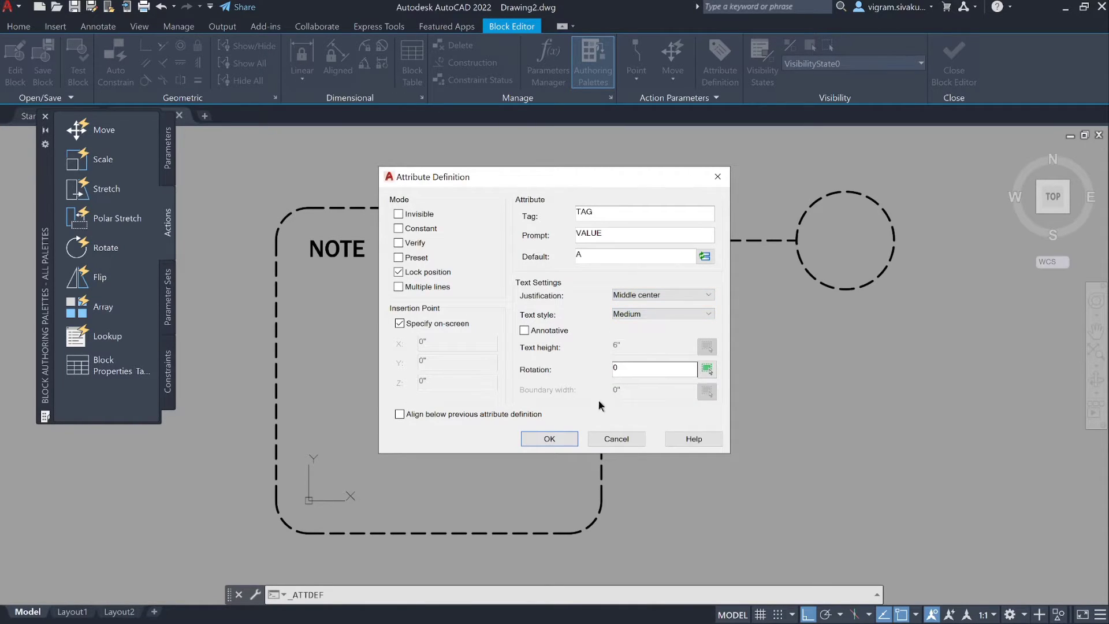
left_click(549, 438)
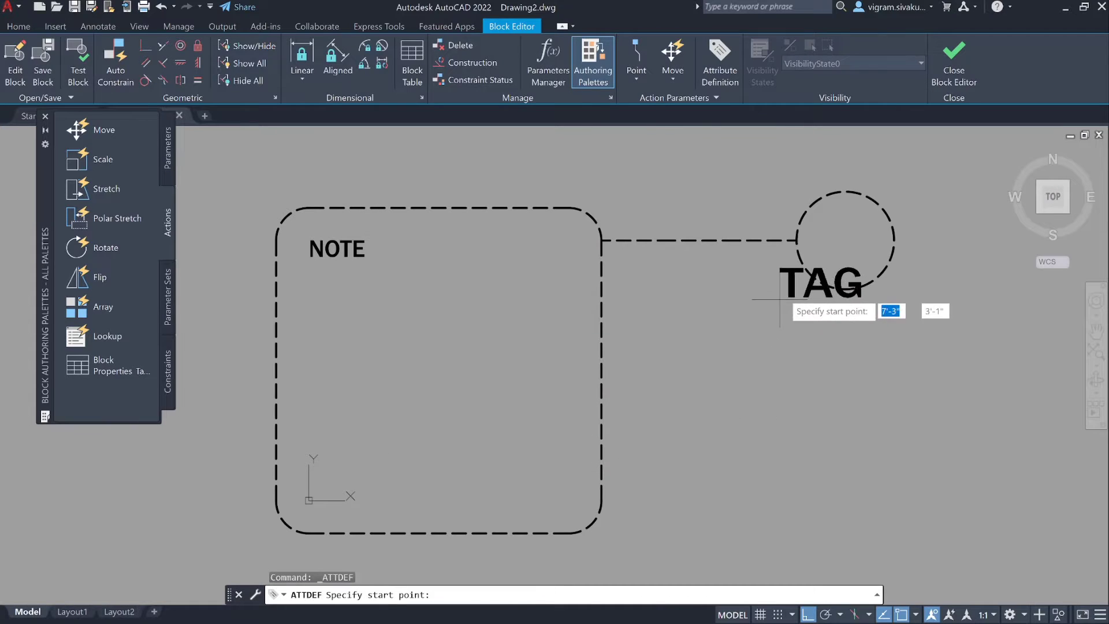
left_click(844, 240)
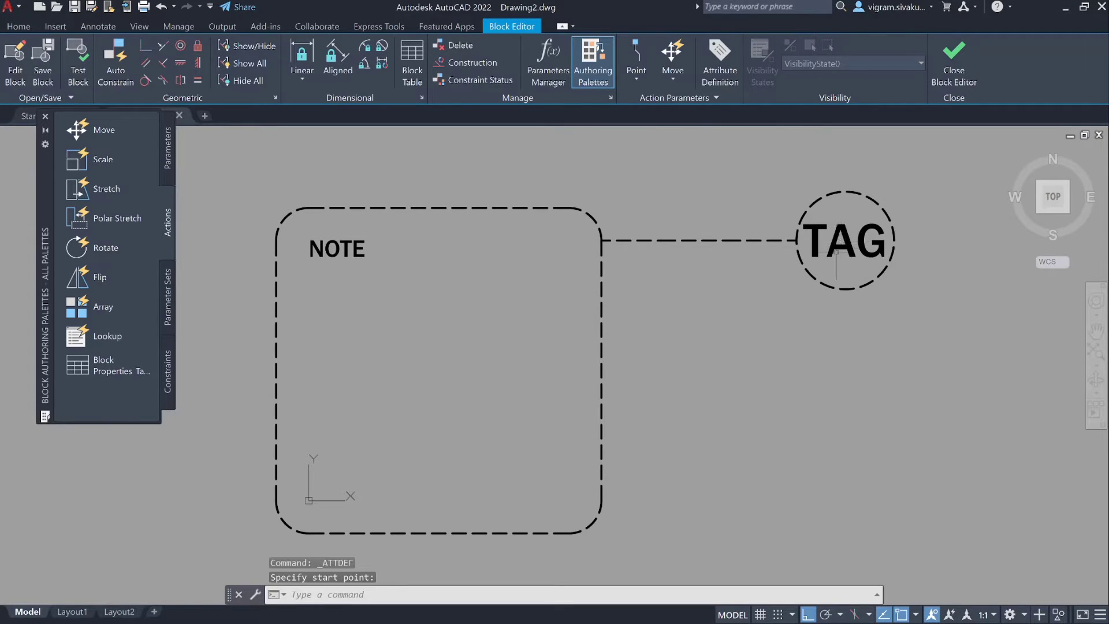
middle_click_drag(497, 324, 498, 309)
scroll(485, 287, "down", 2)
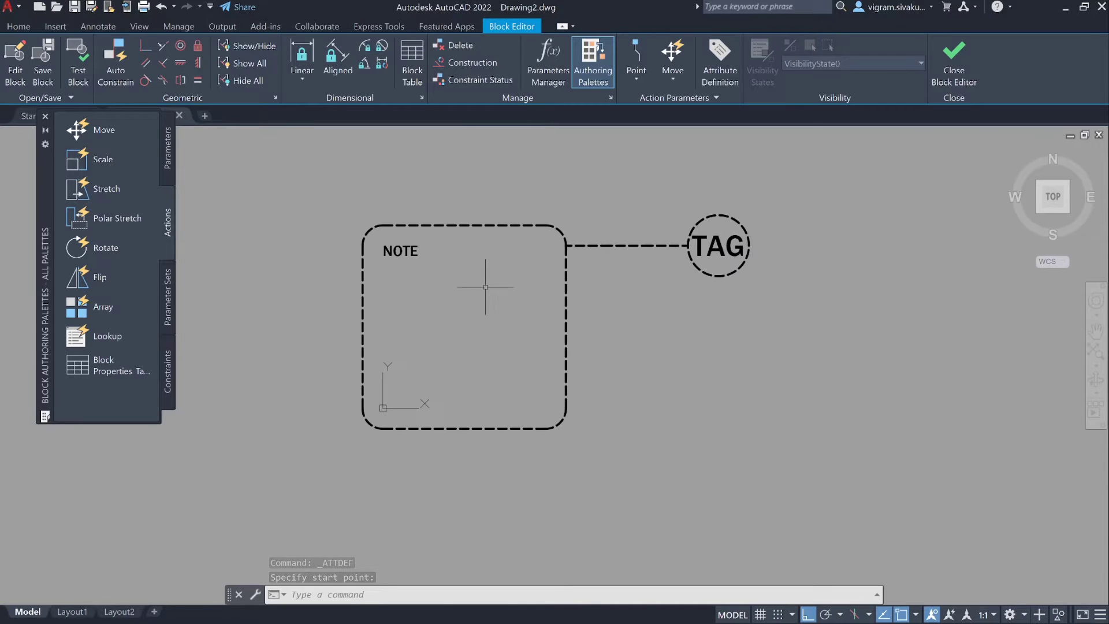
scroll(479, 262, "up", 2)
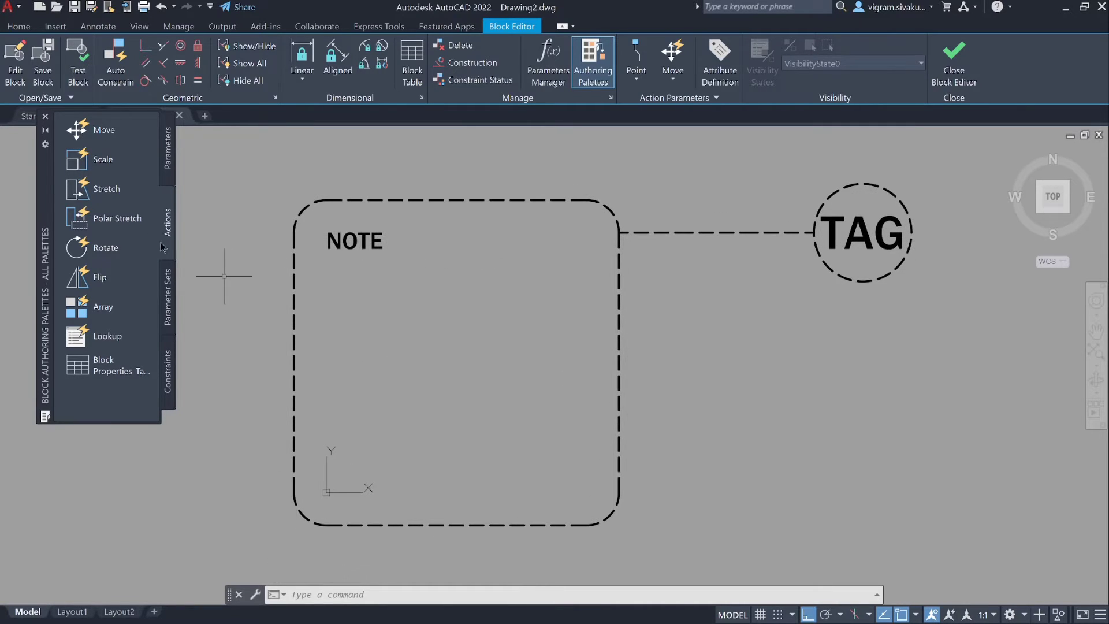
- Add a base point parameter at the block's origin
left_click(167, 149)
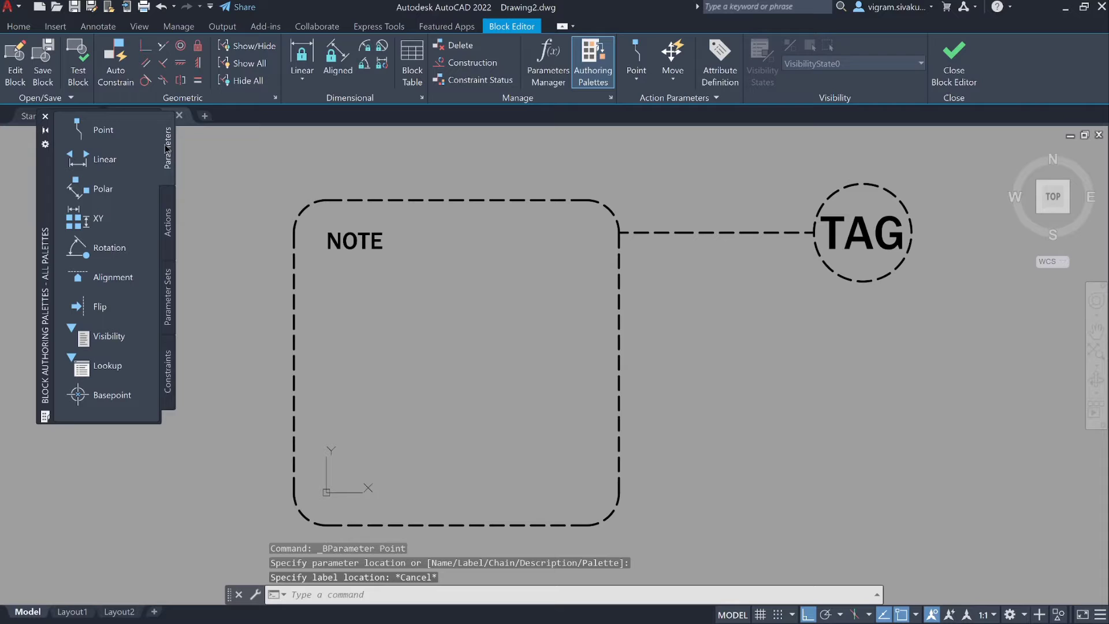
left_click(106, 395)
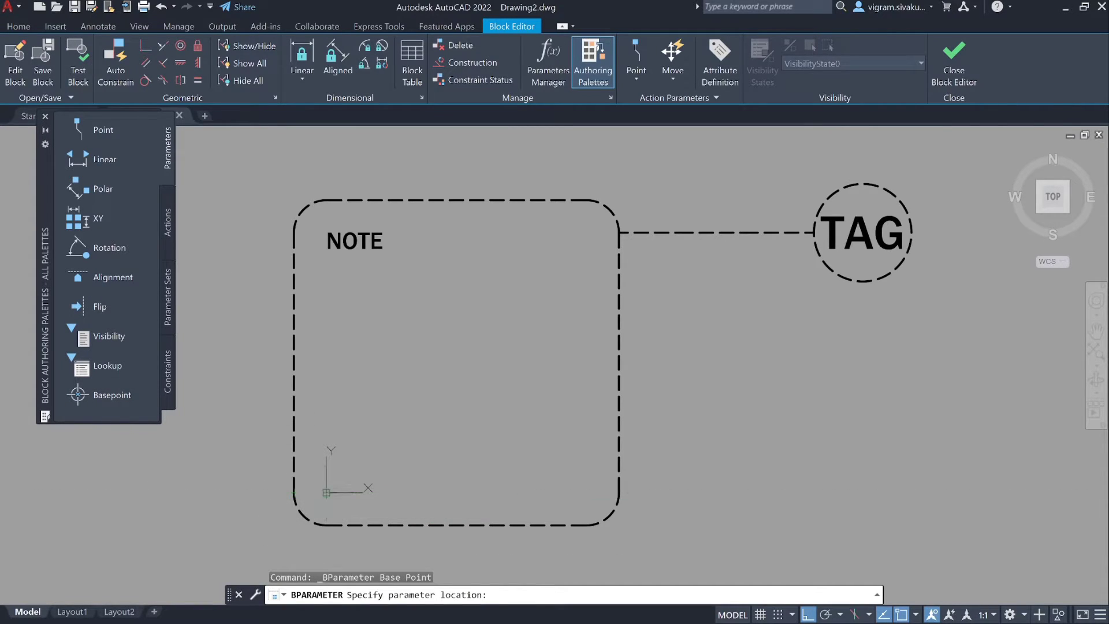
left_click(326, 492)
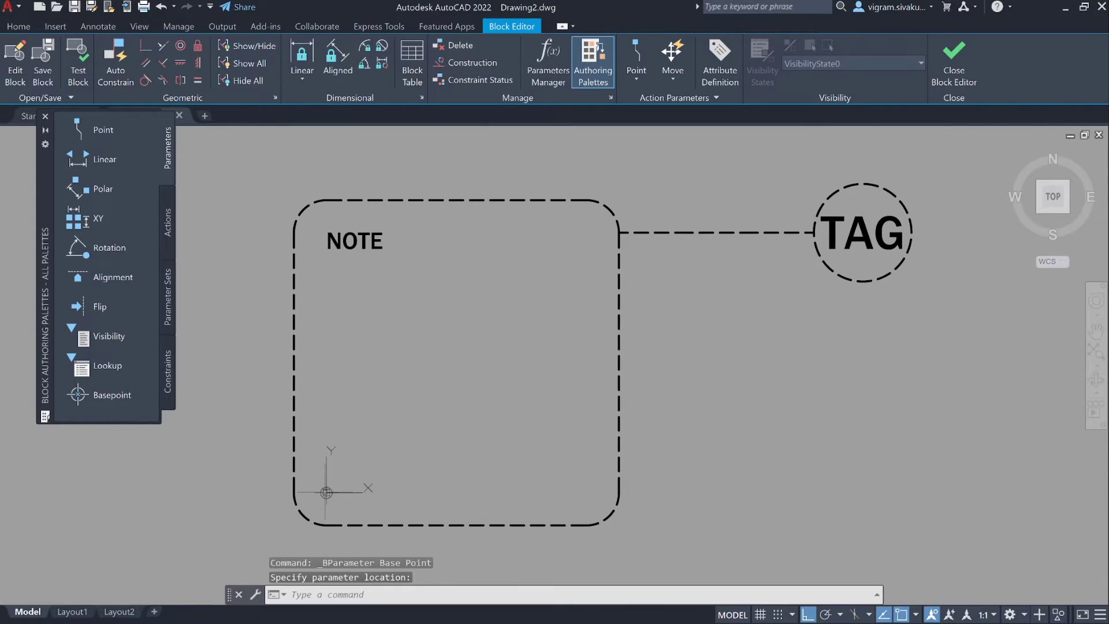
- Add linear parameter Distance1 along the box's left side
left_click(104, 159)
left_click(326, 200)
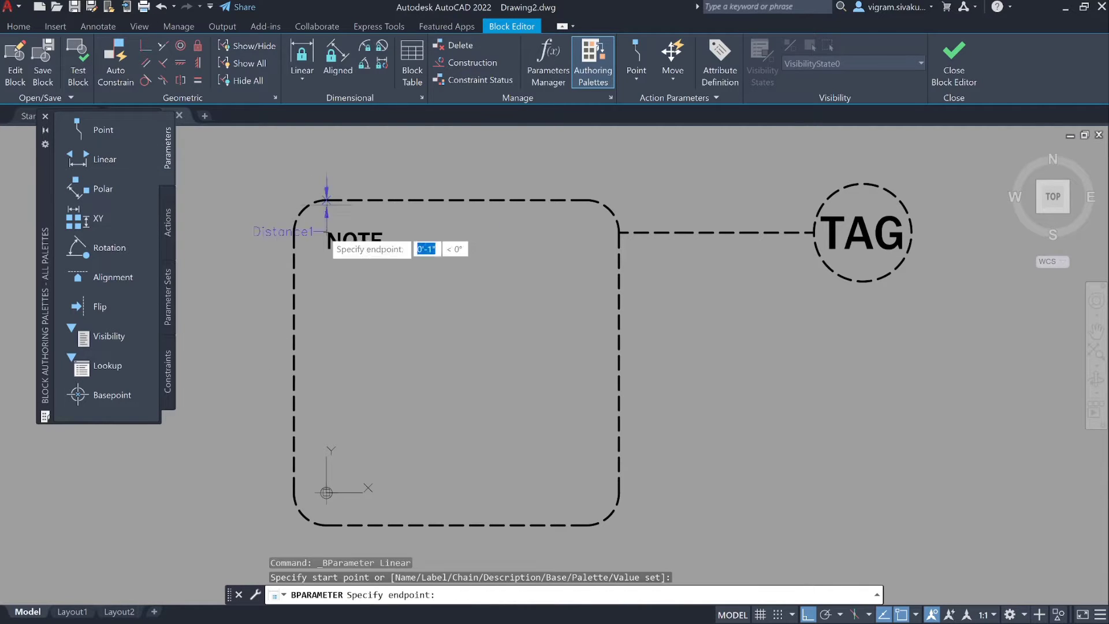
left_click(325, 527)
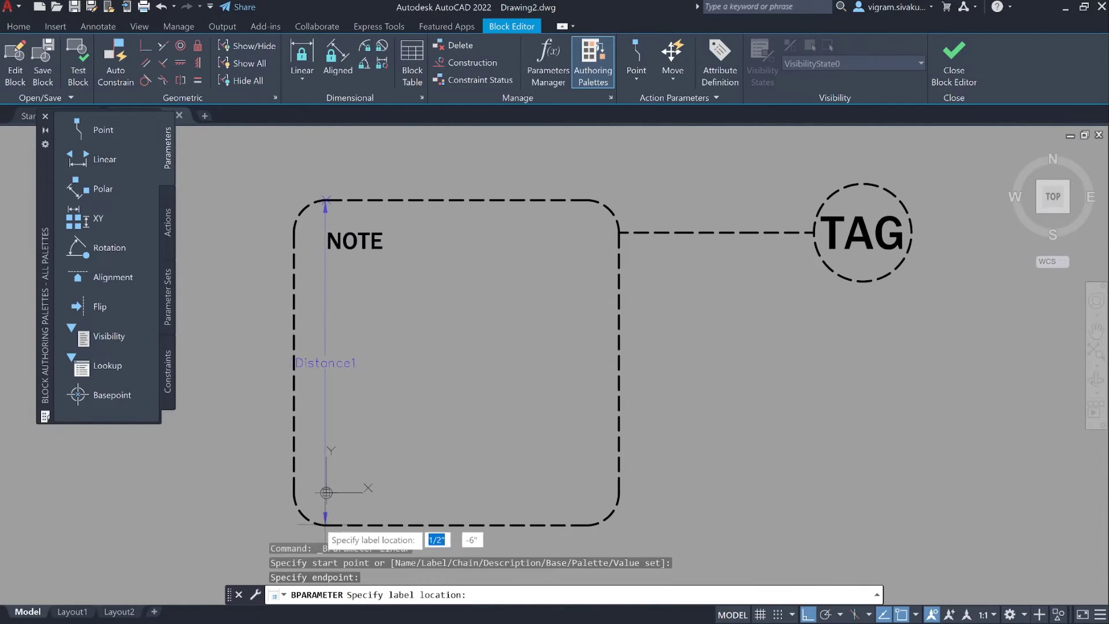
left_click(234, 486)
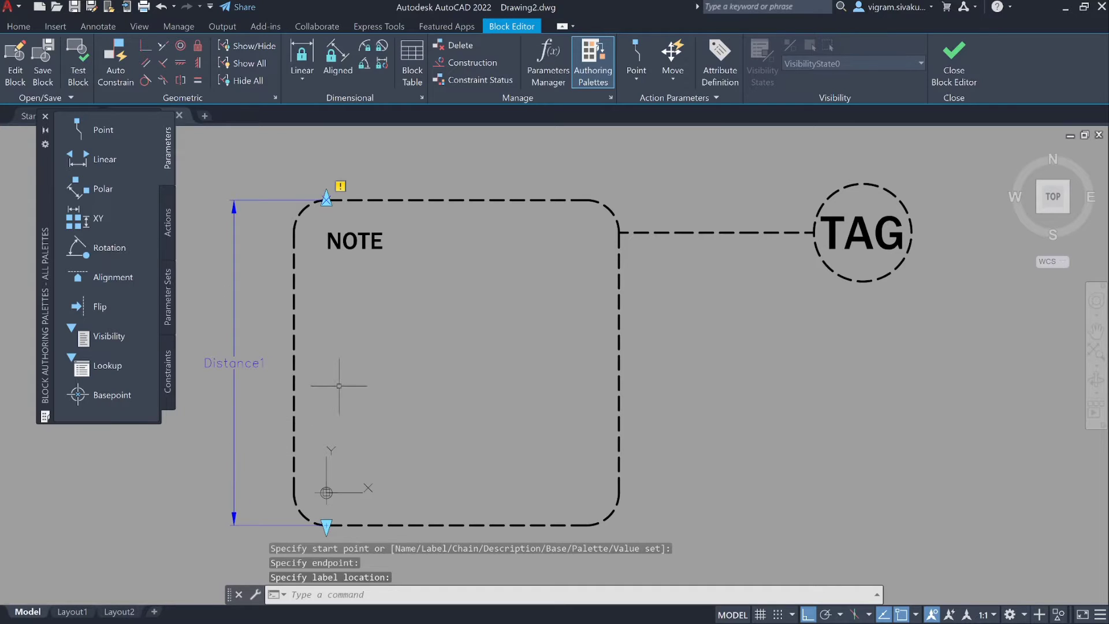
- Add linear parameter Distance2 along the box's bottom edge
key("Return")
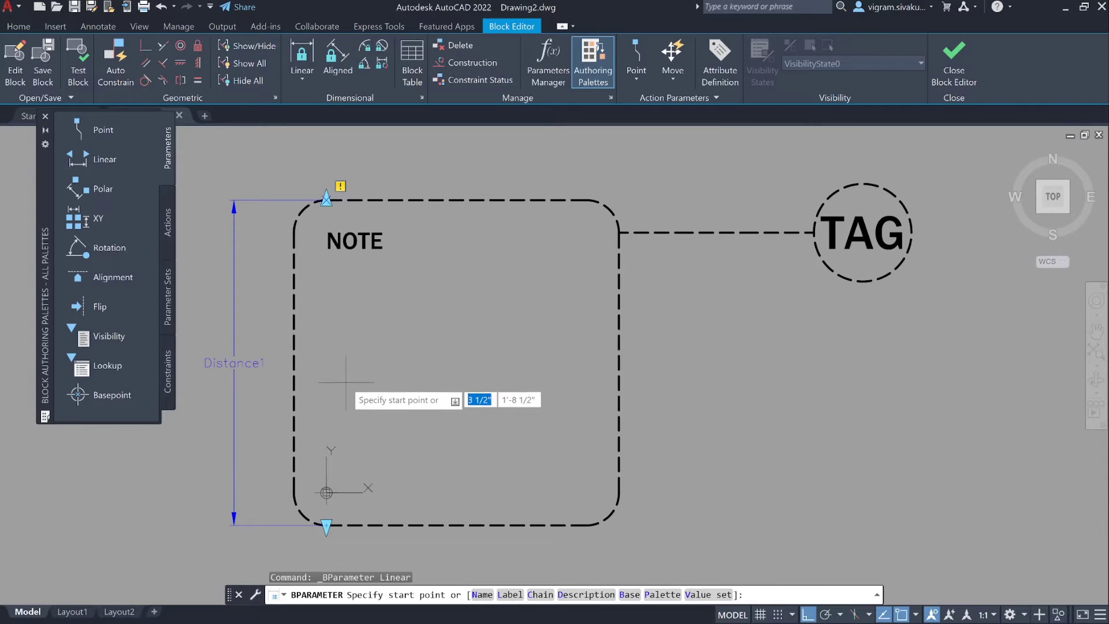
left_click(618, 492)
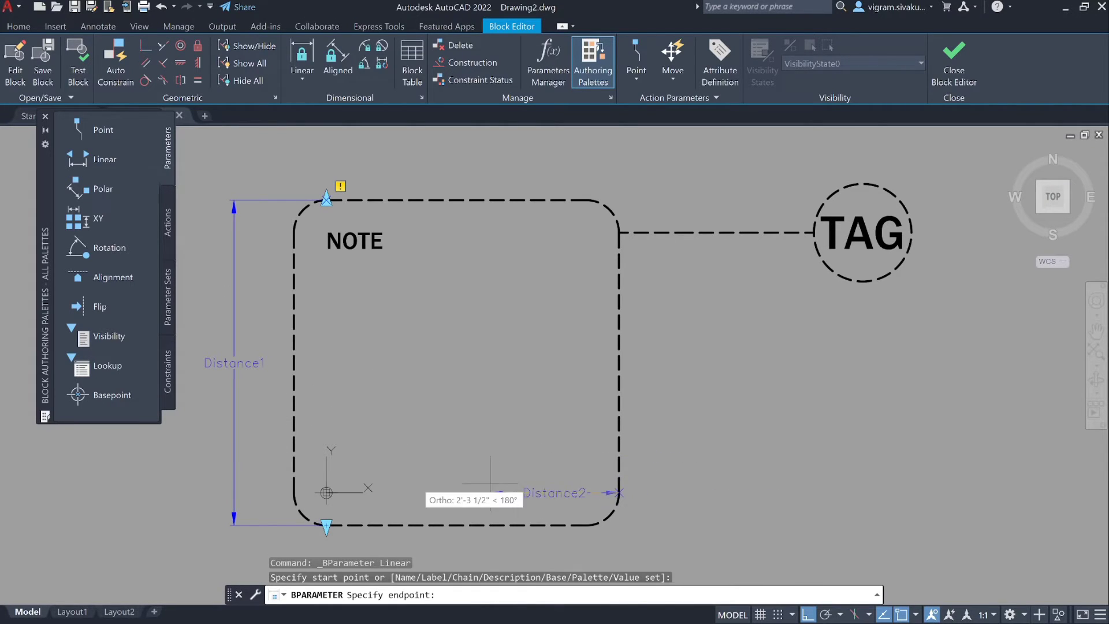
left_click(294, 492)
scroll(326, 492, "down", 3)
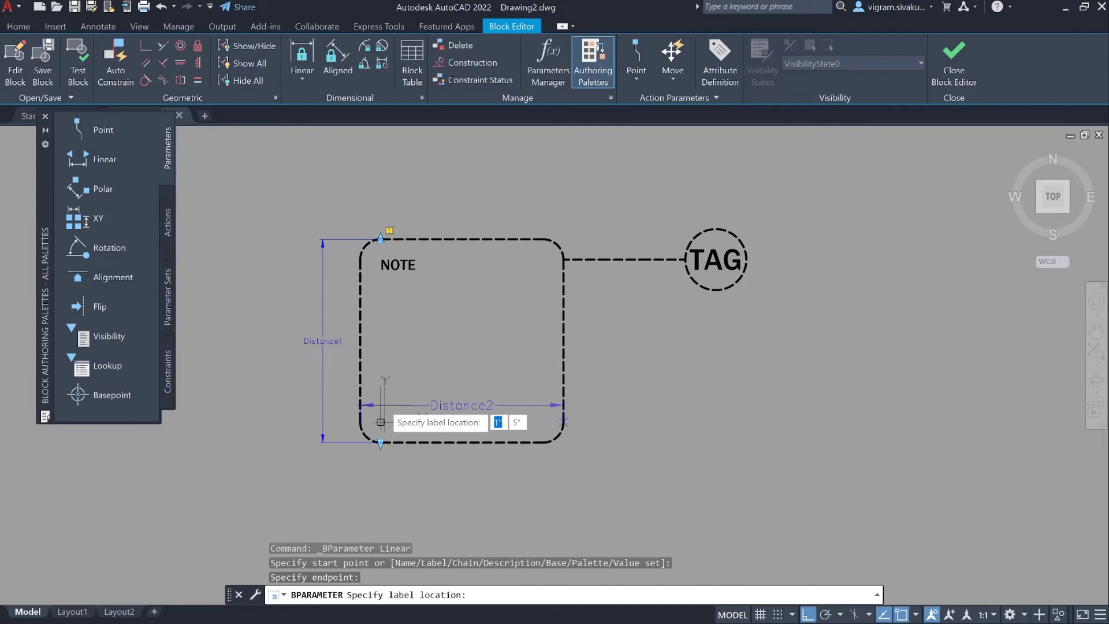
left_click(357, 480)
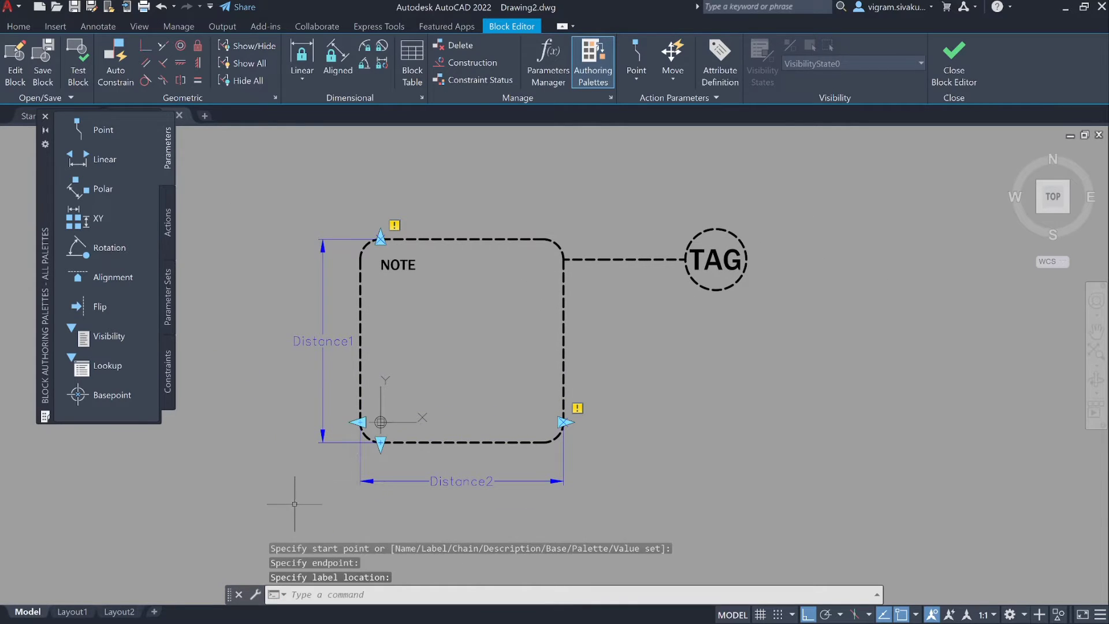
- Add a point parameter on the TAG circle's right quadrant, placing its Position1 label to the right
left_click(103, 129)
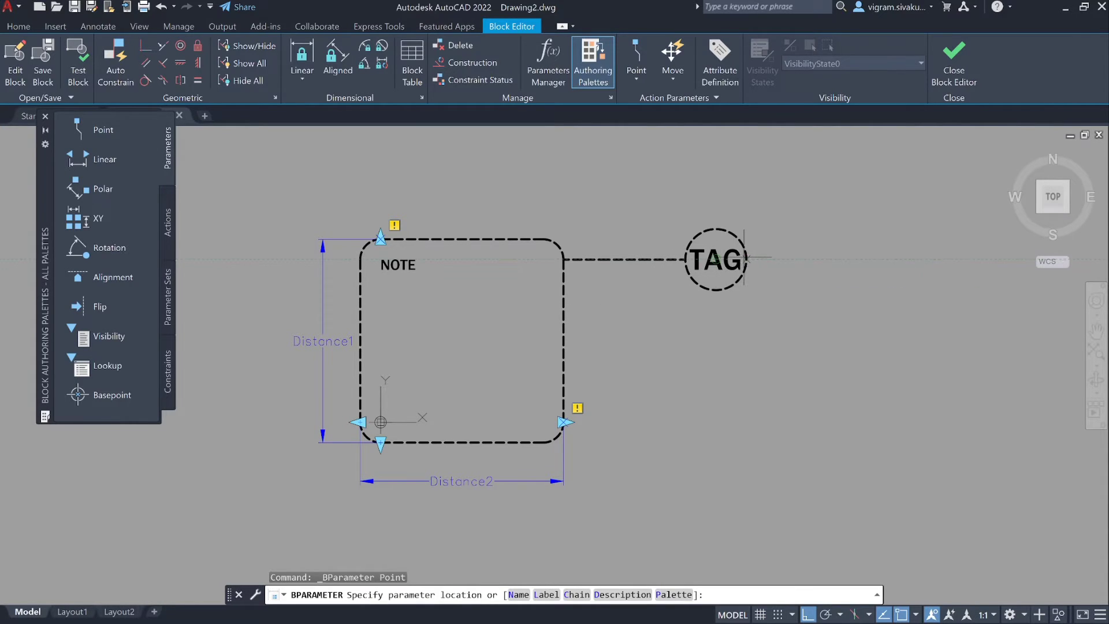
left_click(745, 259)
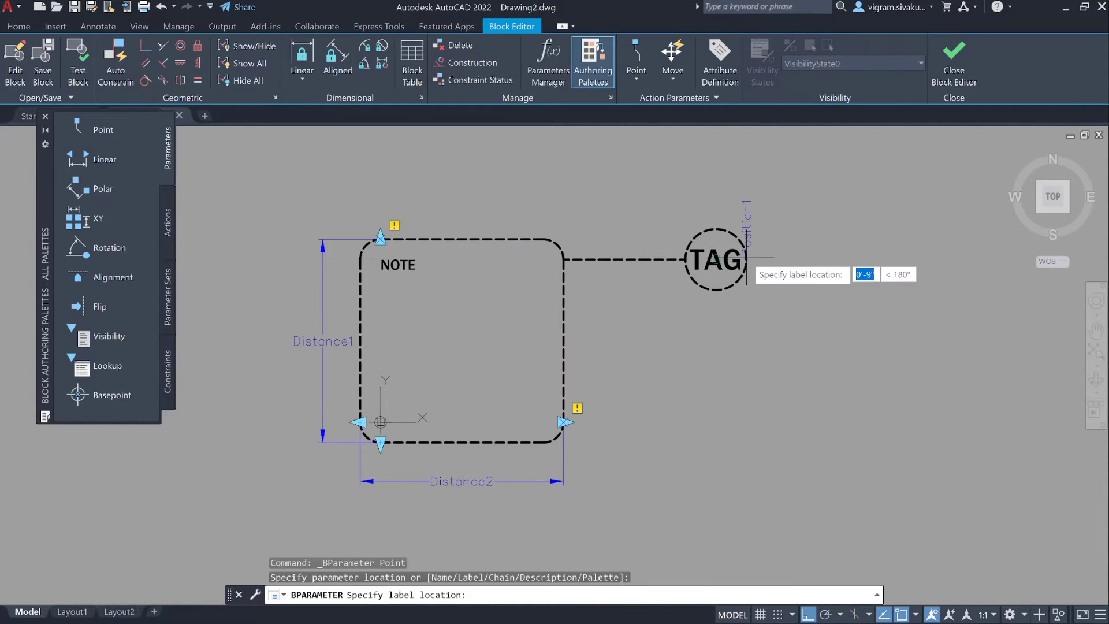
left_click(823, 289)
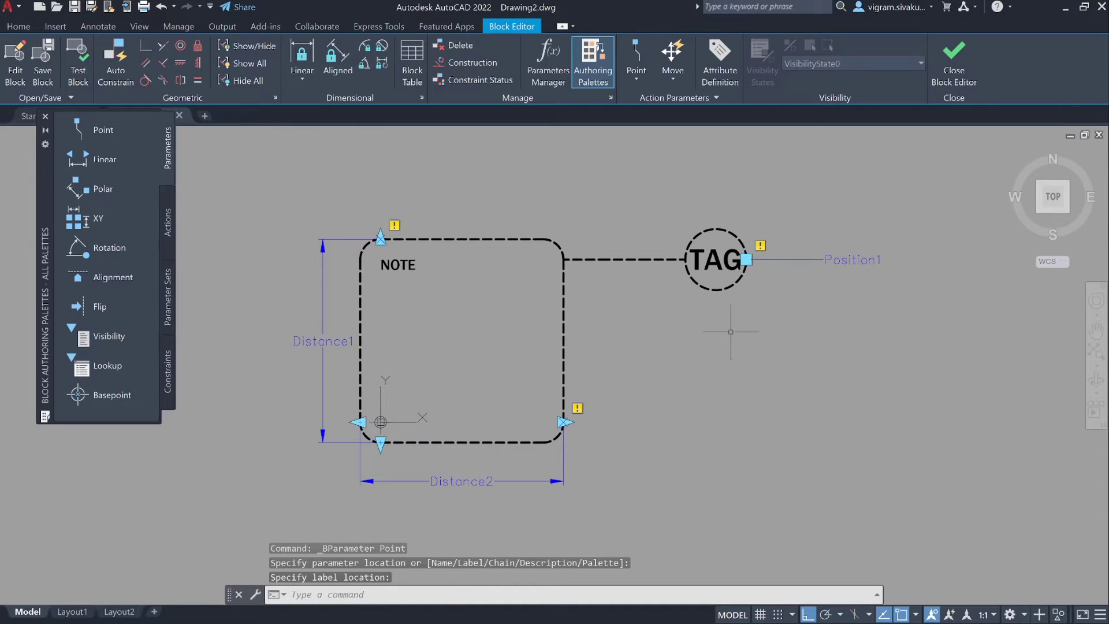
- Add a Stretch action driven by Distance1's bottom point, framing the box's lower-edge objects
left_click(168, 214)
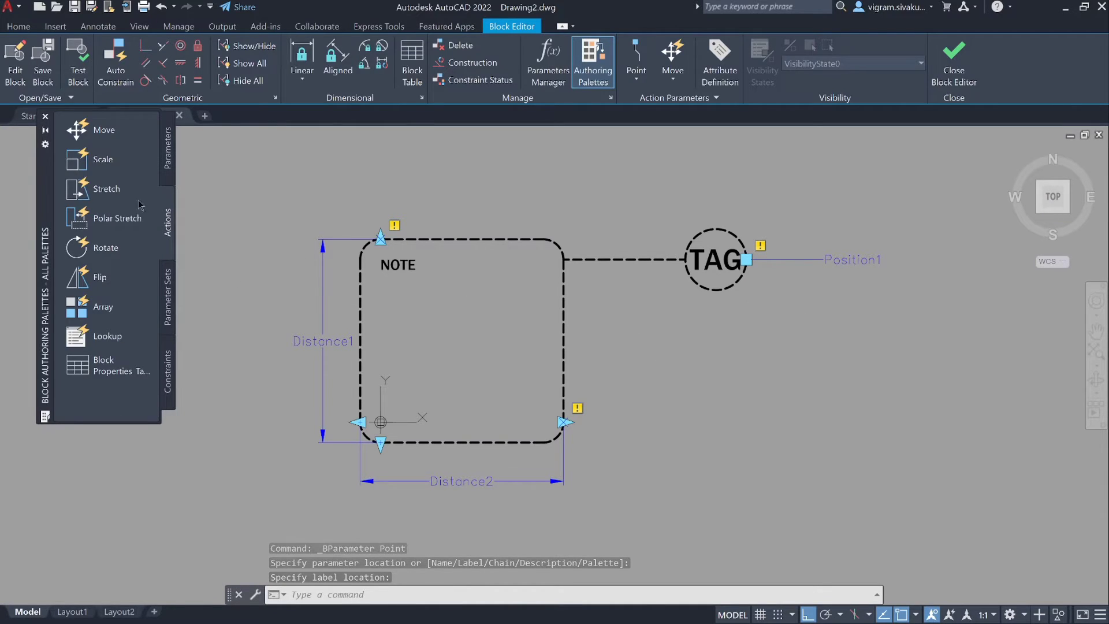
left_click(108, 187)
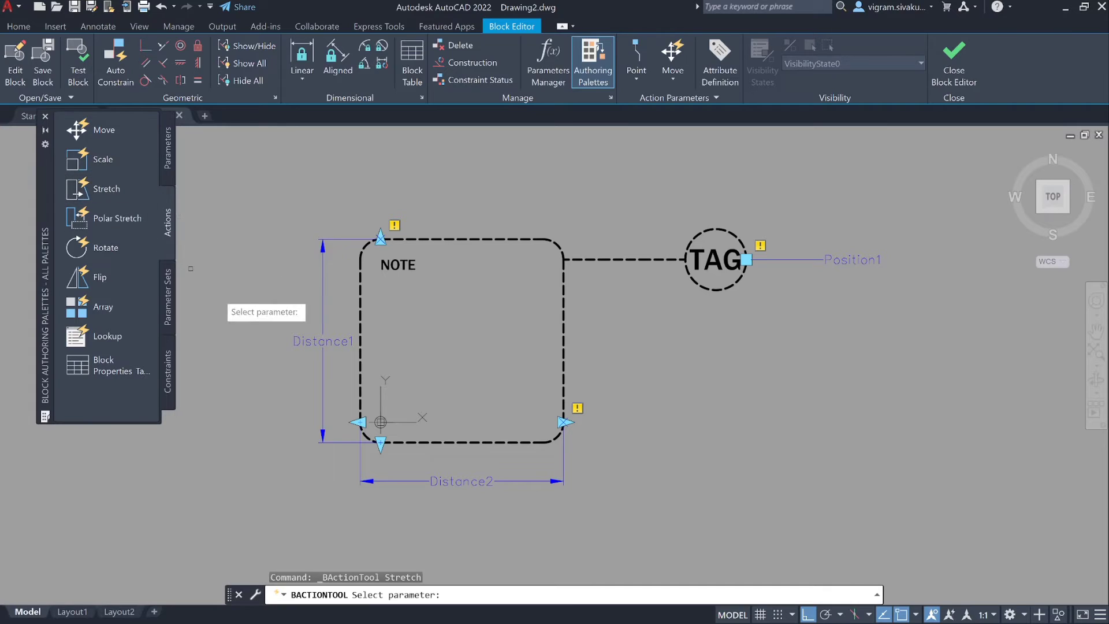
left_click(323, 293)
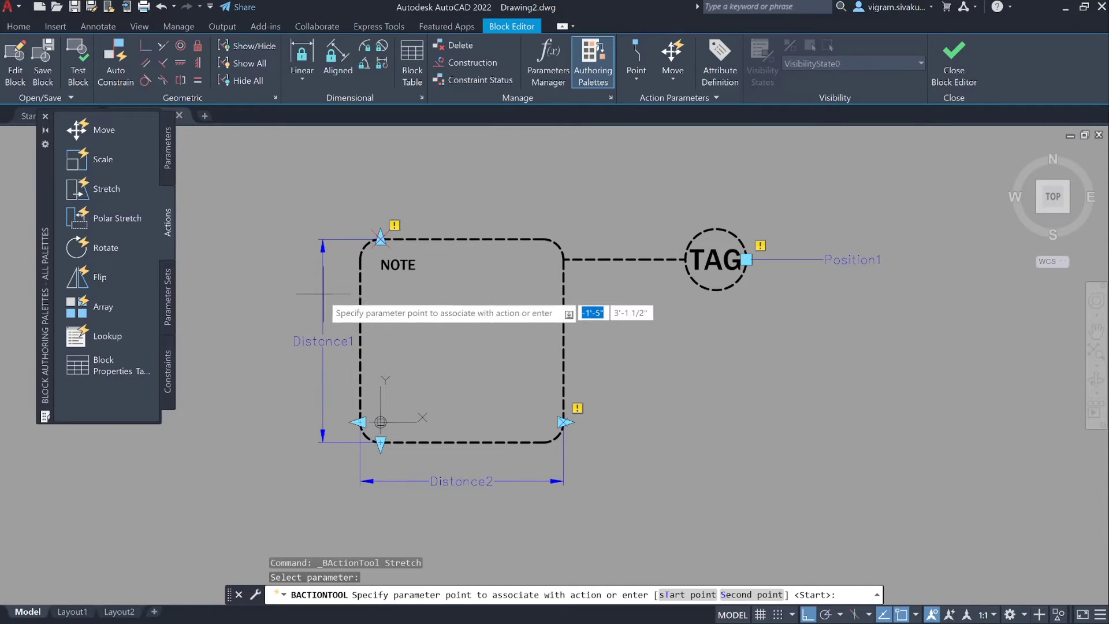
left_click(381, 443)
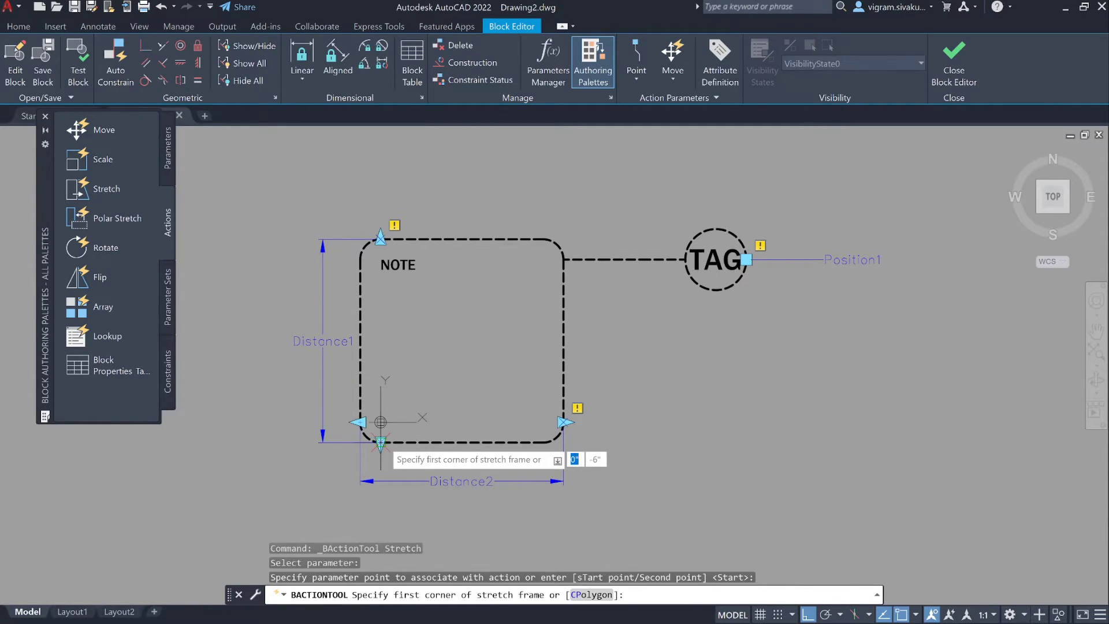
left_click(302, 495)
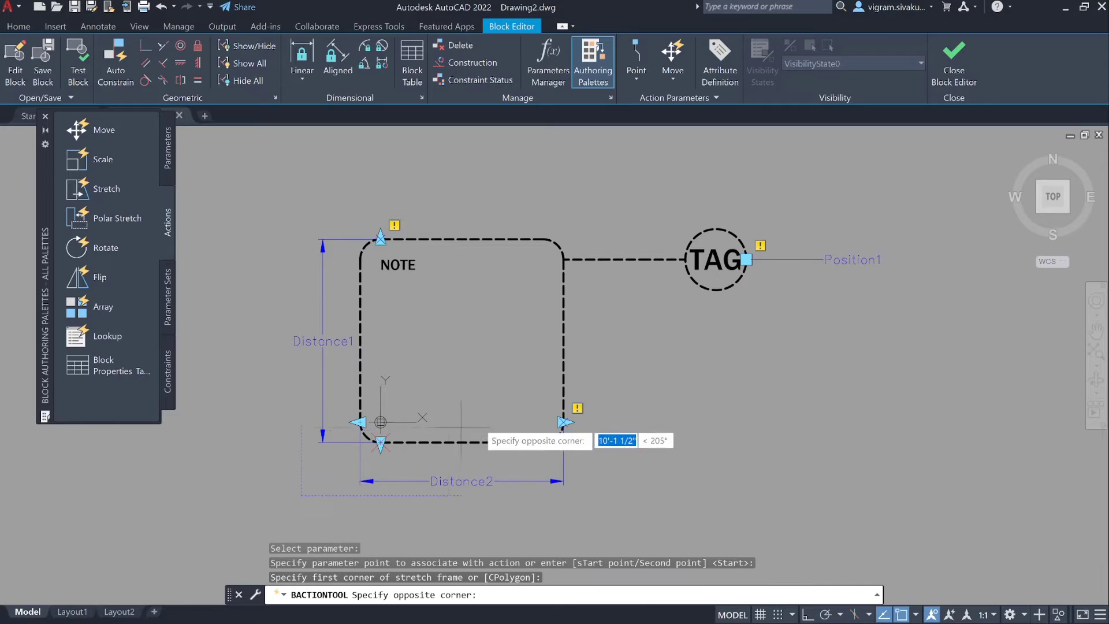
left_click(603, 395)
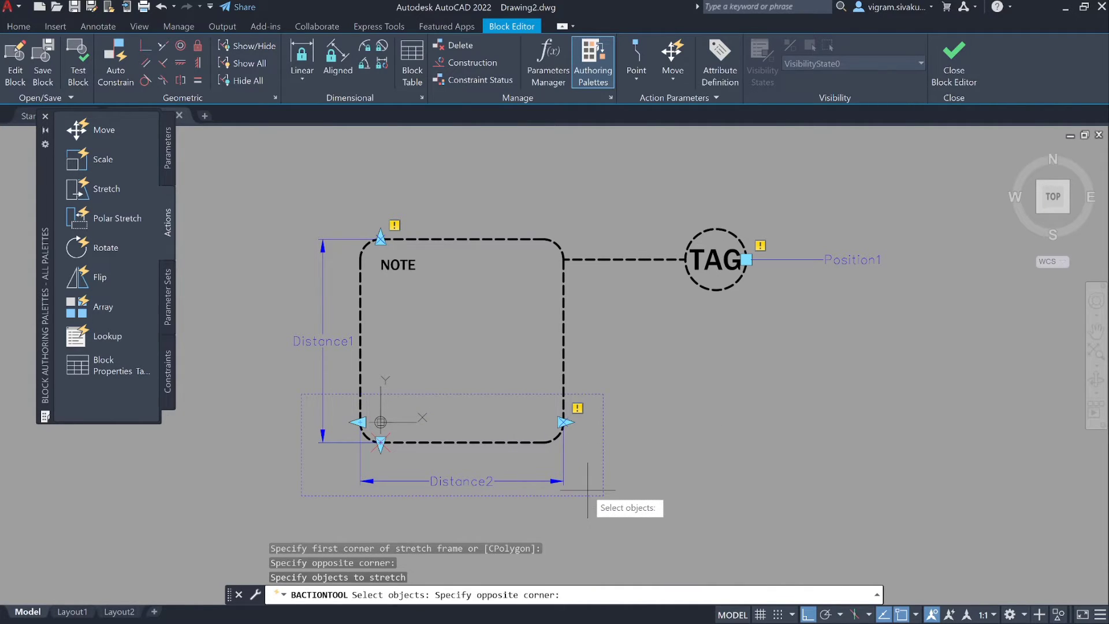
left_click(304, 397)
key("Return")
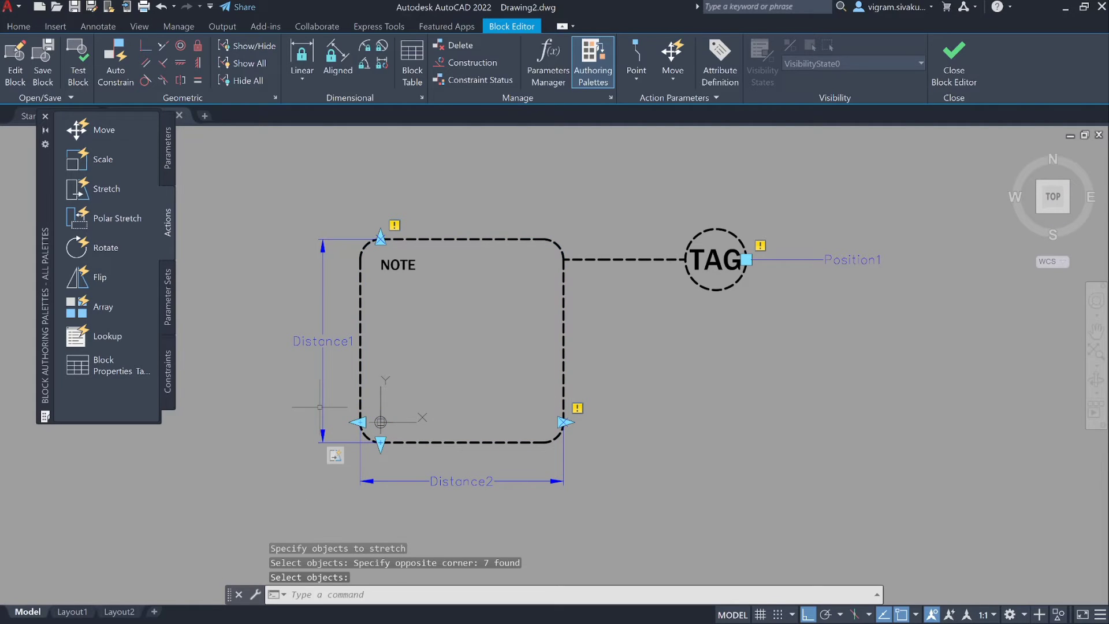
key("Return")
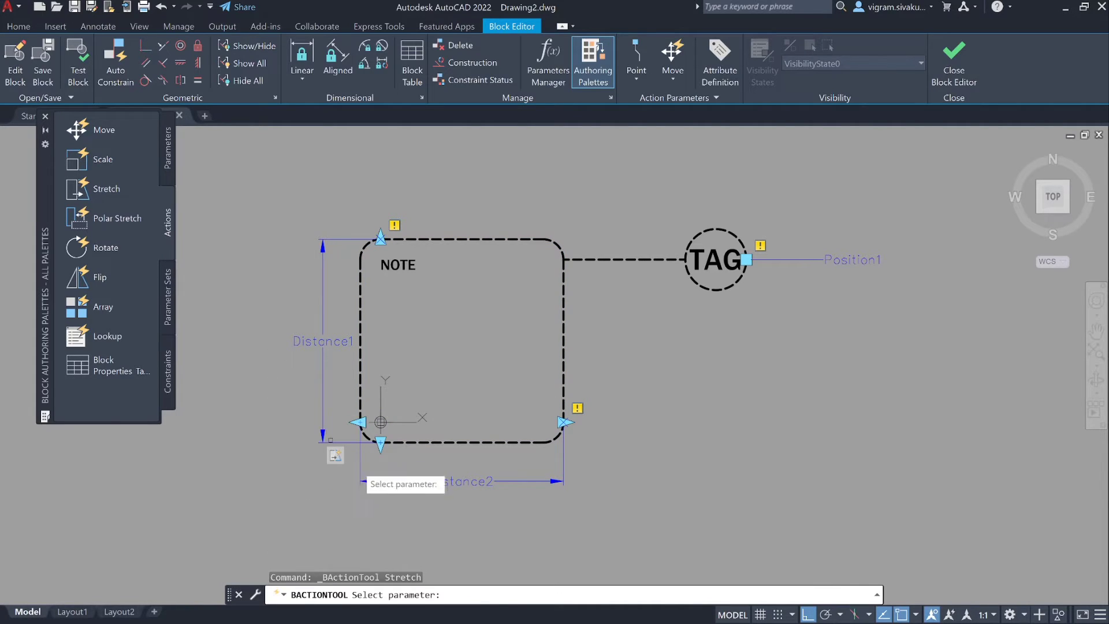
- Add a Stretch action driven by Distance2's left point, framing 8 objects along the box's left side
left_click(388, 481)
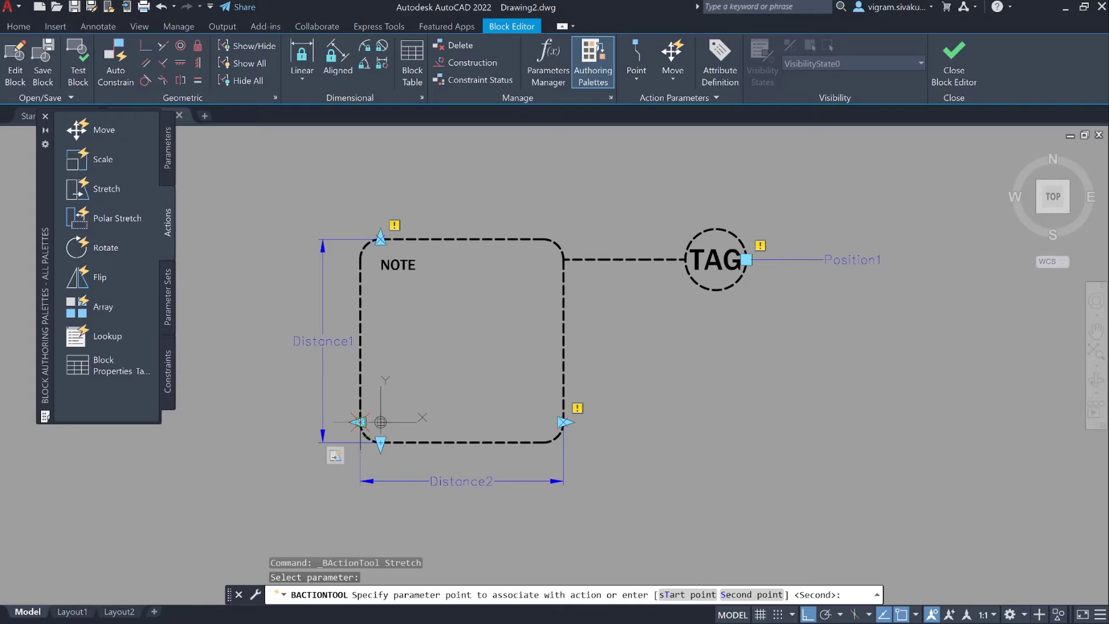
left_click(358, 422)
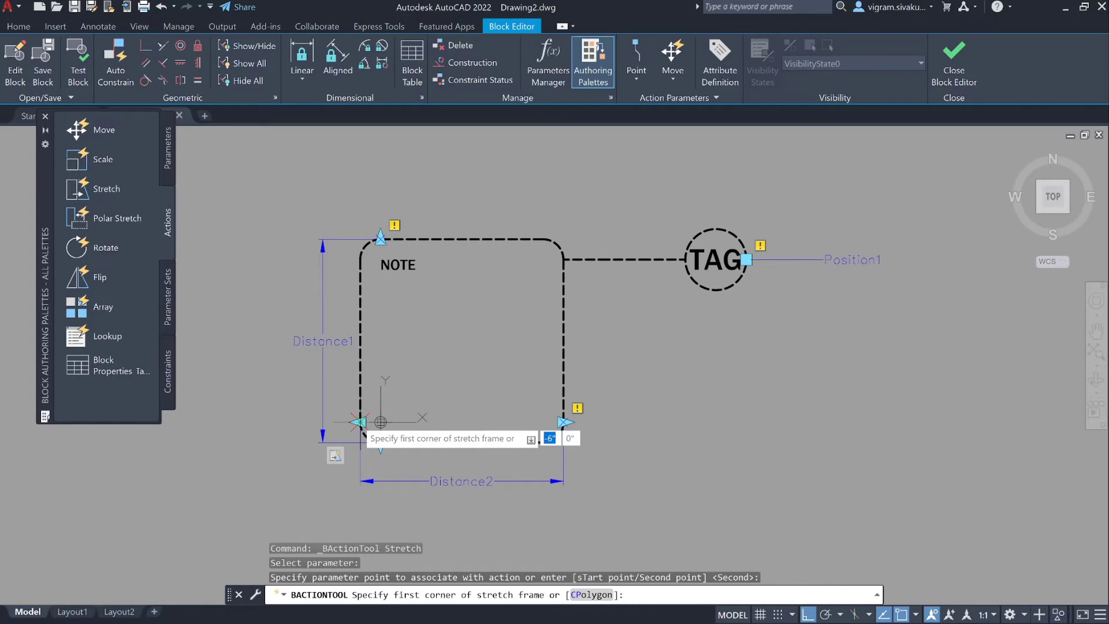
left_click(287, 514)
left_click(436, 192)
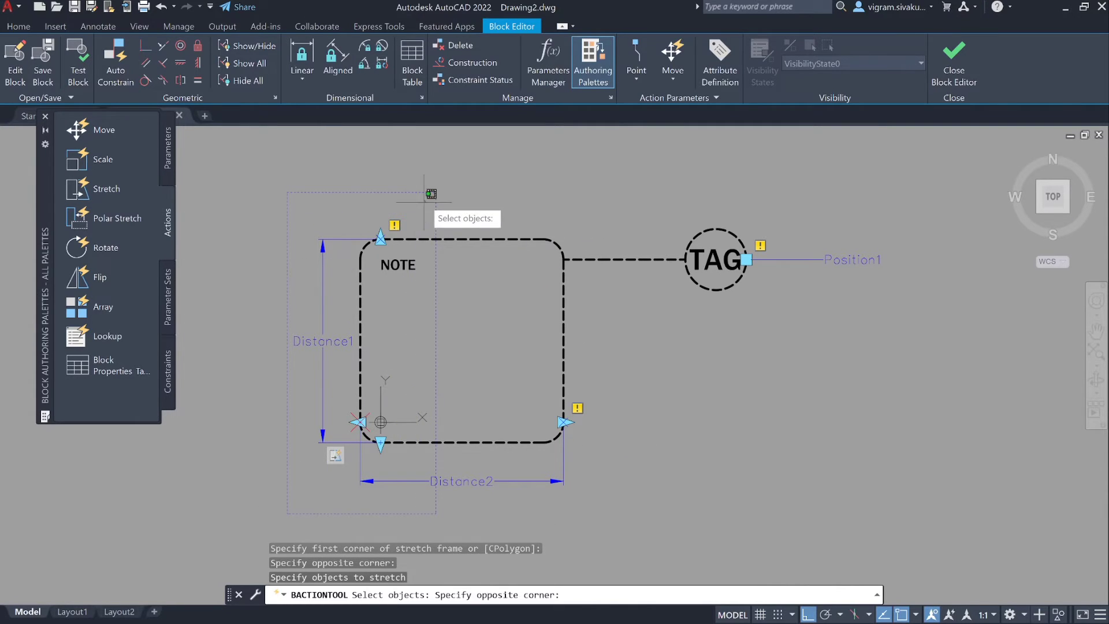
left_click(296, 506)
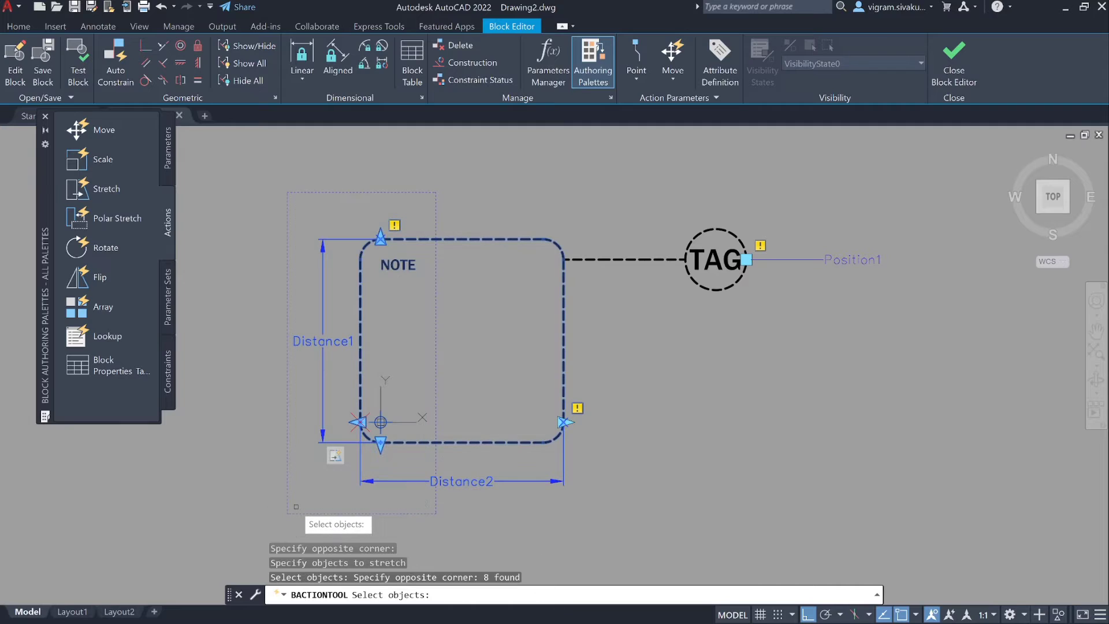
key("Return")
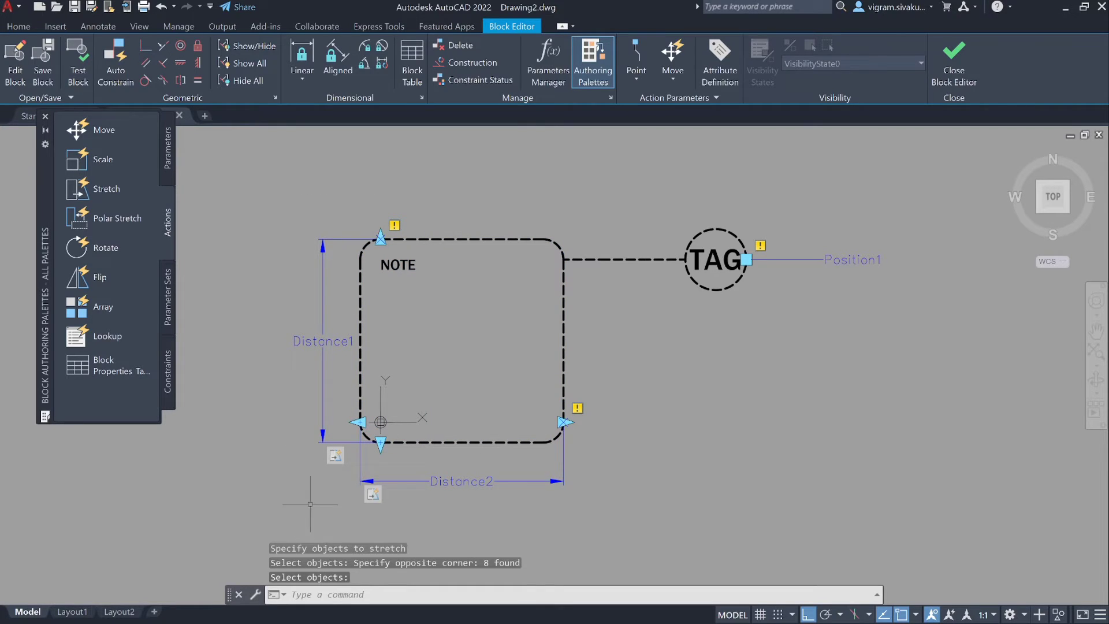
- Add Stretch2 on Position1, framing the 5 objects around the TAG circle
key("Return")
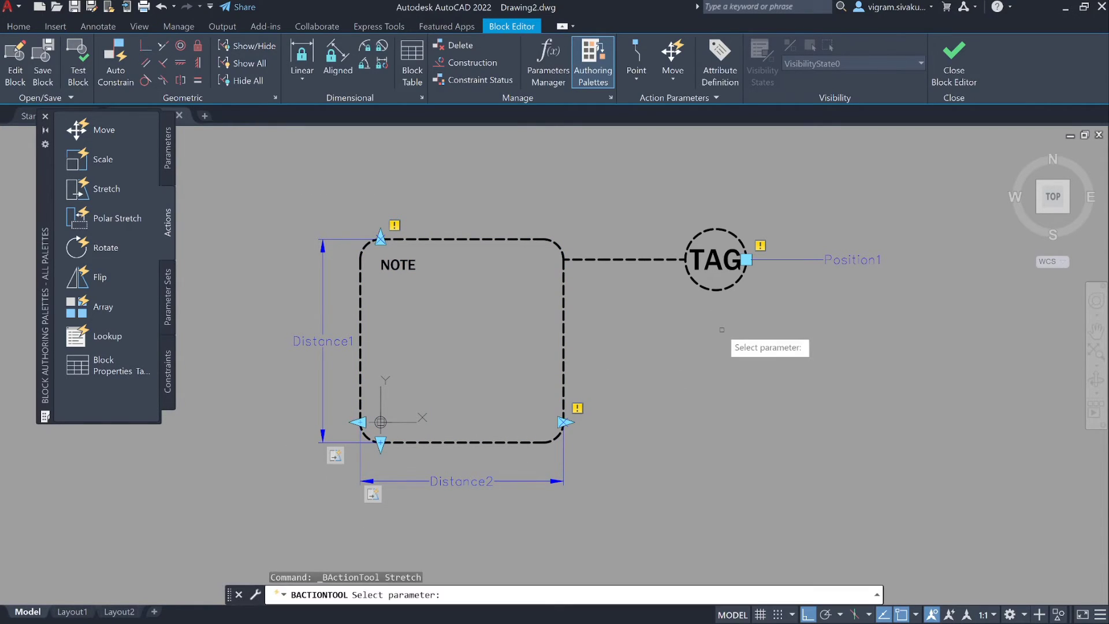
left_click(774, 258)
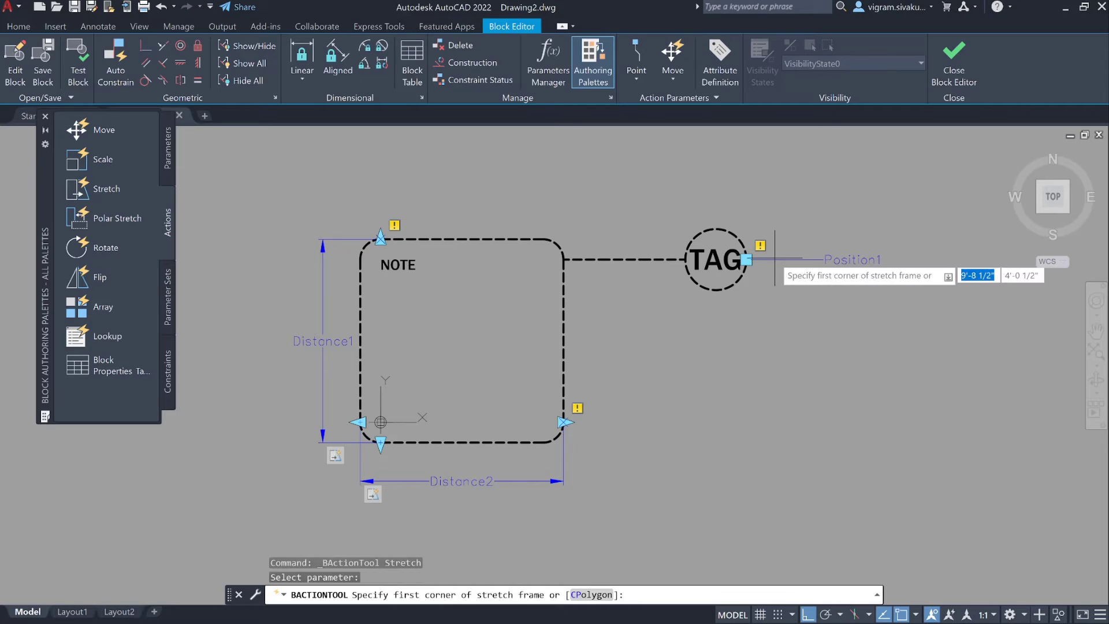
left_click(624, 325)
left_click(798, 193)
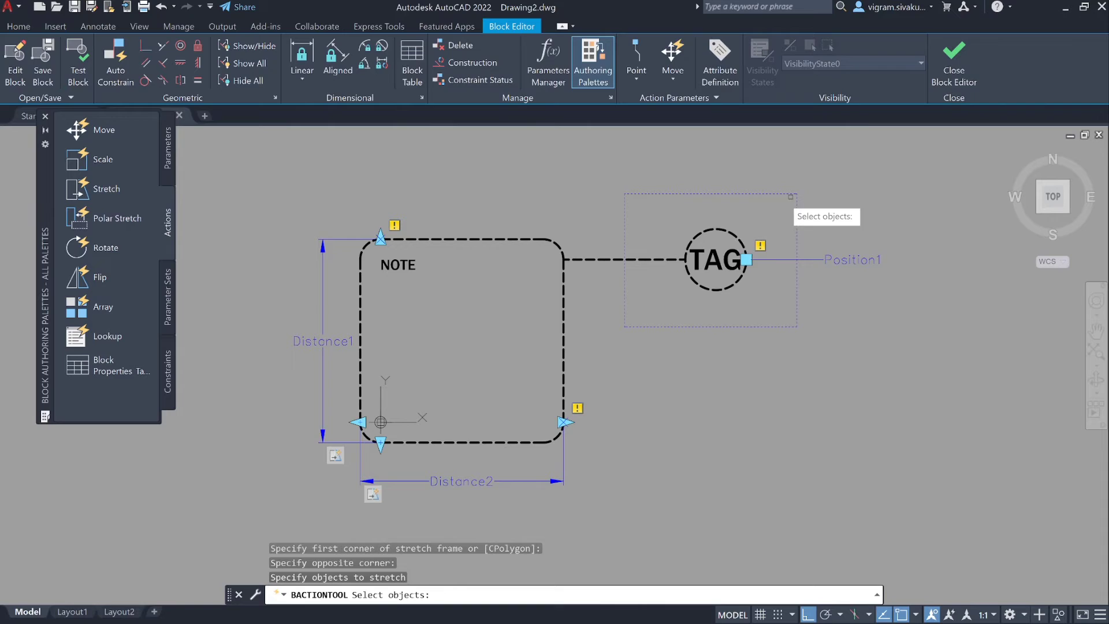
left_click(772, 312)
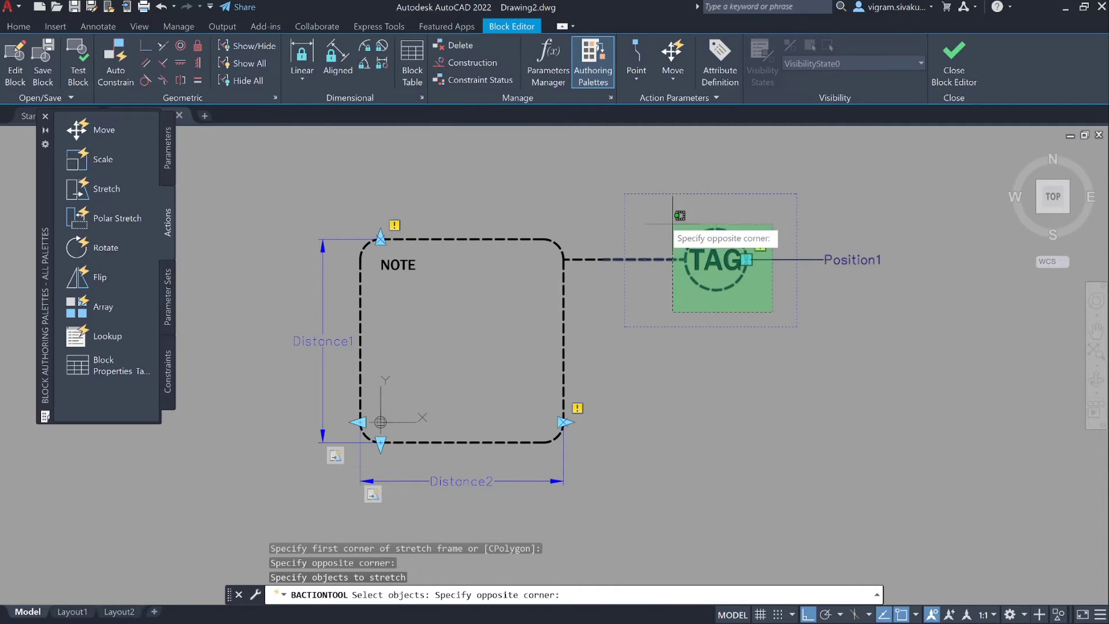
left_click(644, 215)
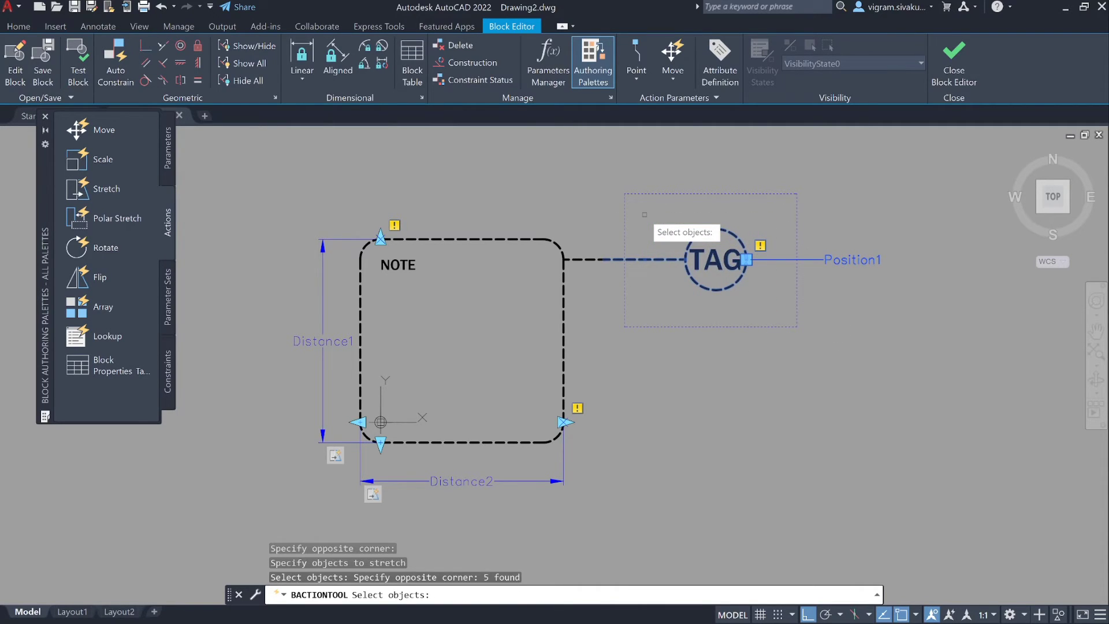
key("Return")
- Start an unwanted PL polyline segment and cancel it
type("P")
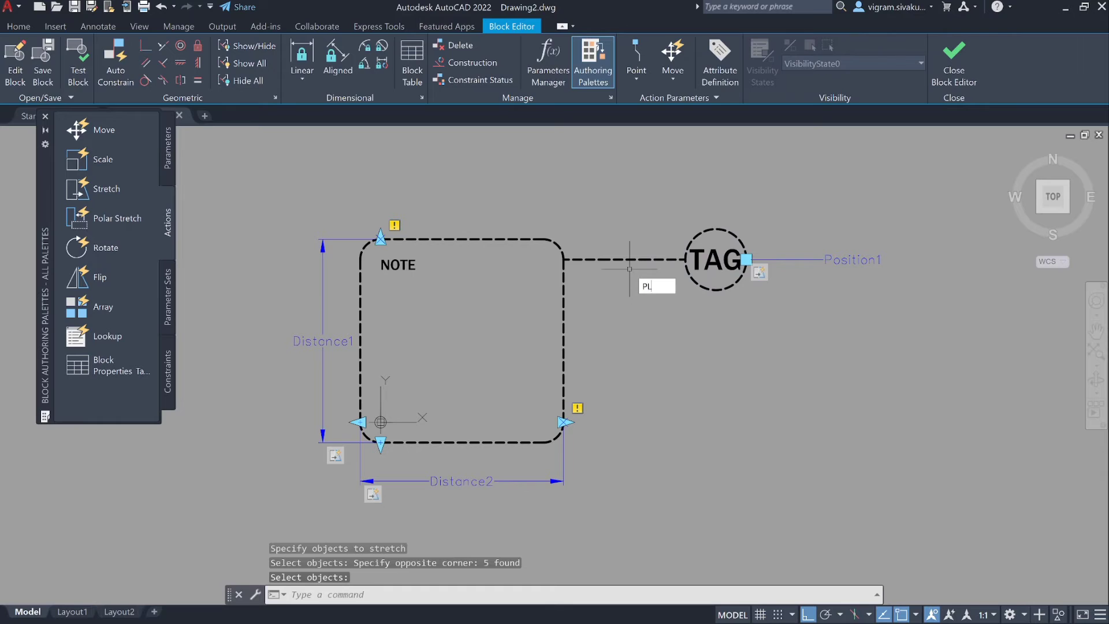
type("L")
key("Return")
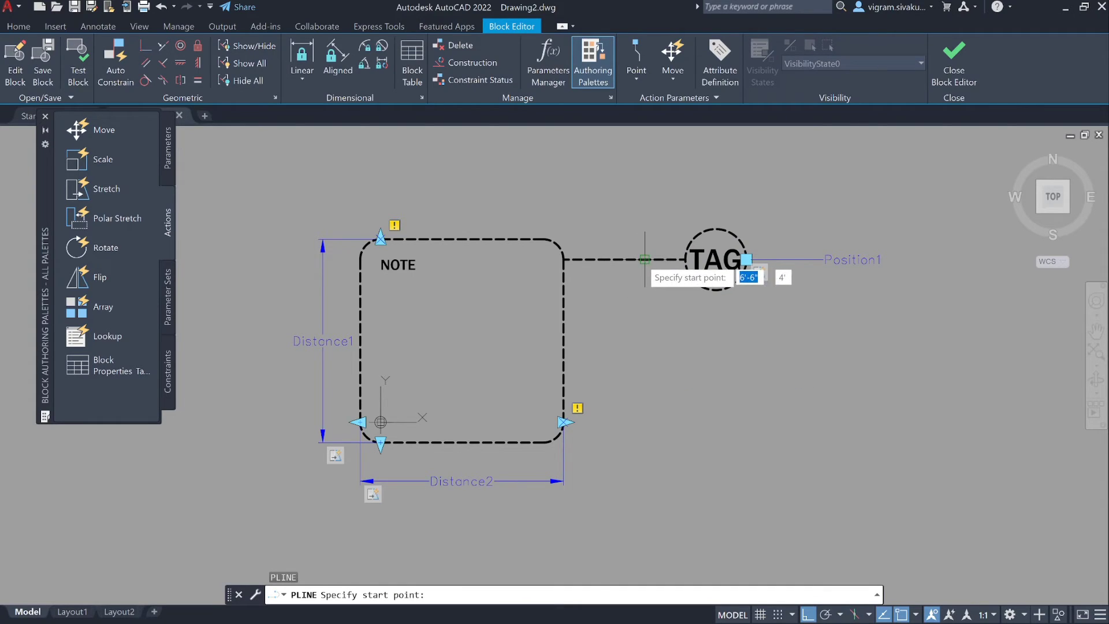
left_click(645, 259)
left_click(644, 348)
key("Escape")
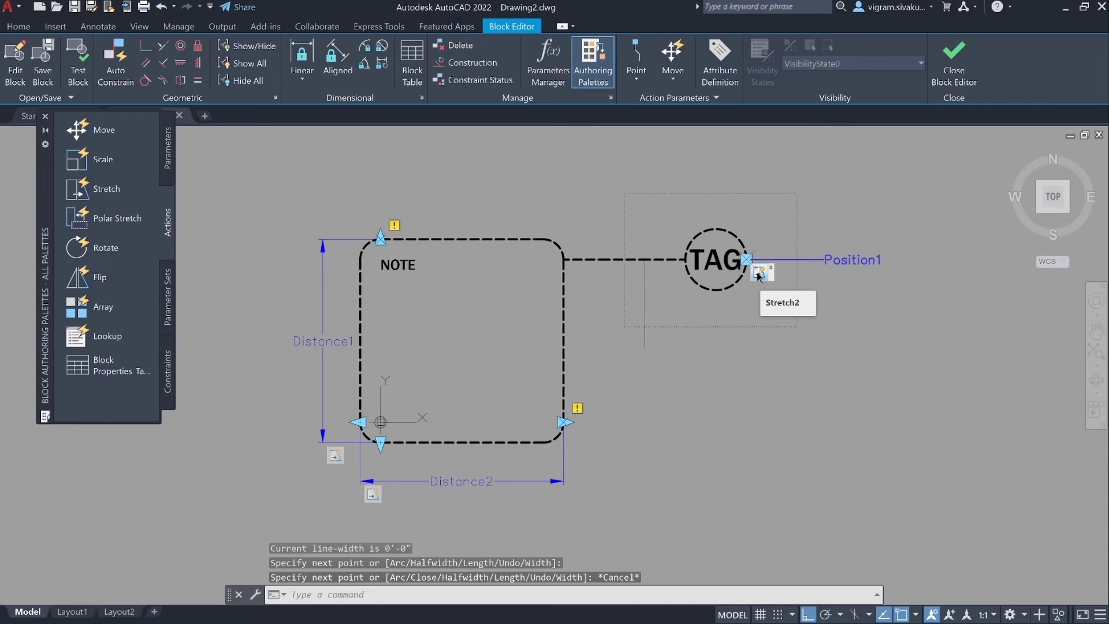
left_click(661, 341)
- Regenerate with RE, then close the Block Editor saving the parameter changes
scroll(647, 335, "up", 1)
type("RE")
key("Return")
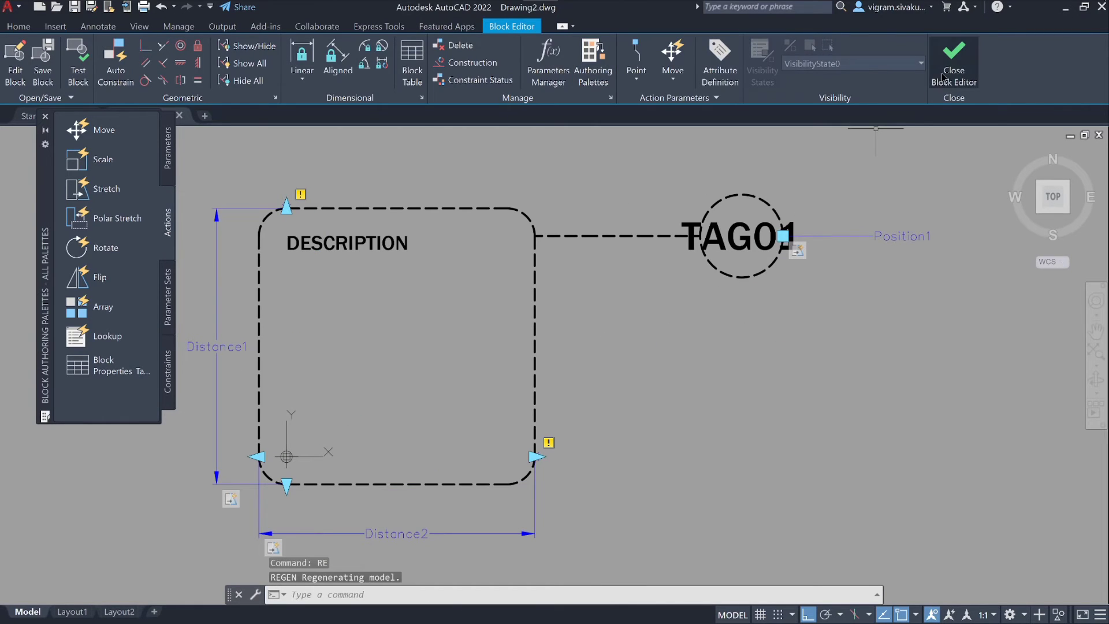
left_click(943, 75)
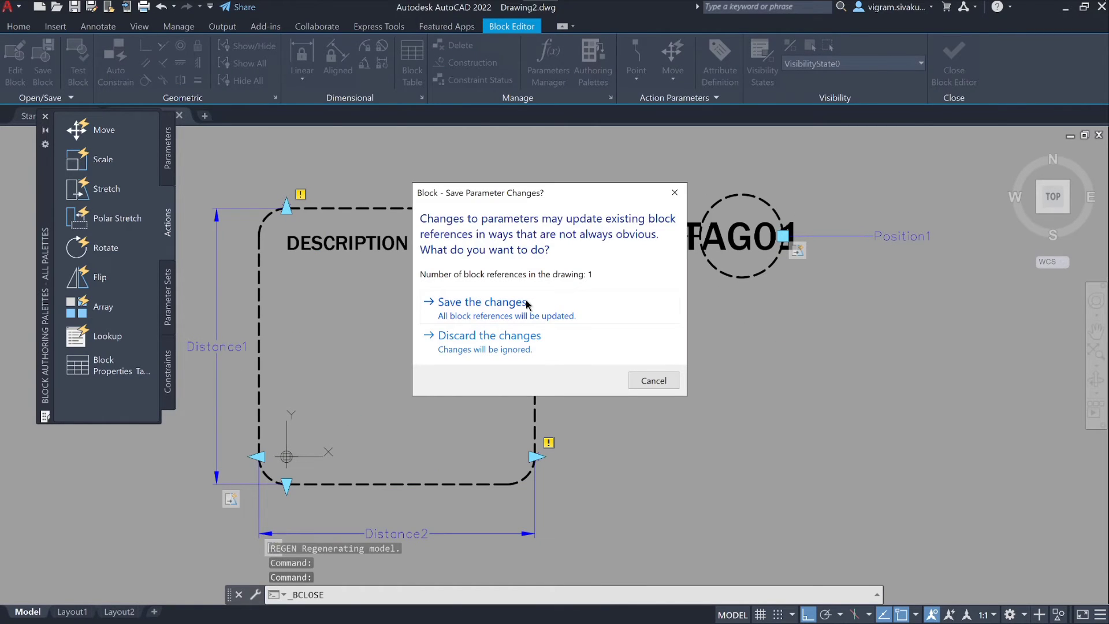
left_click(526, 303)
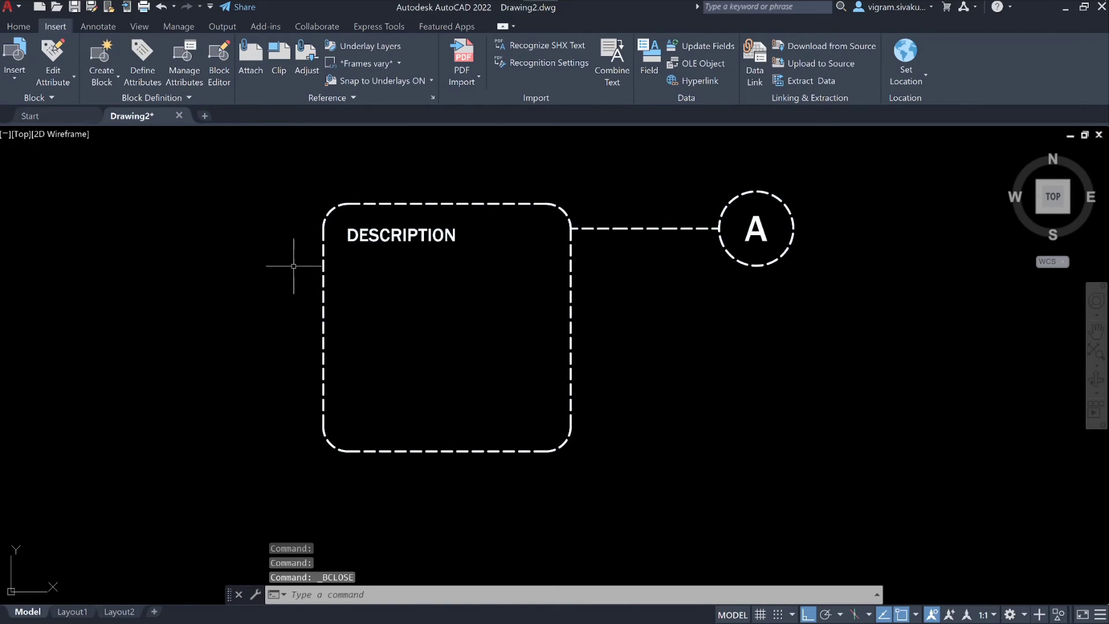
- Synchronize the CALL_OUT_01 block's attributes by picking it on screen
left_click(139, 100)
left_click(121, 132)
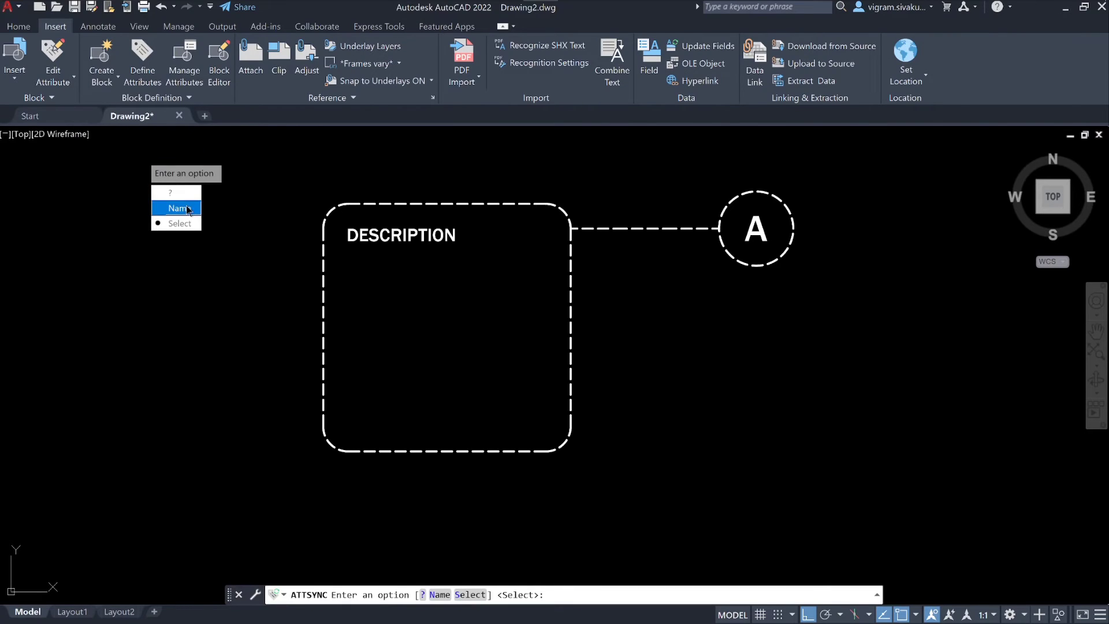
left_click(184, 219)
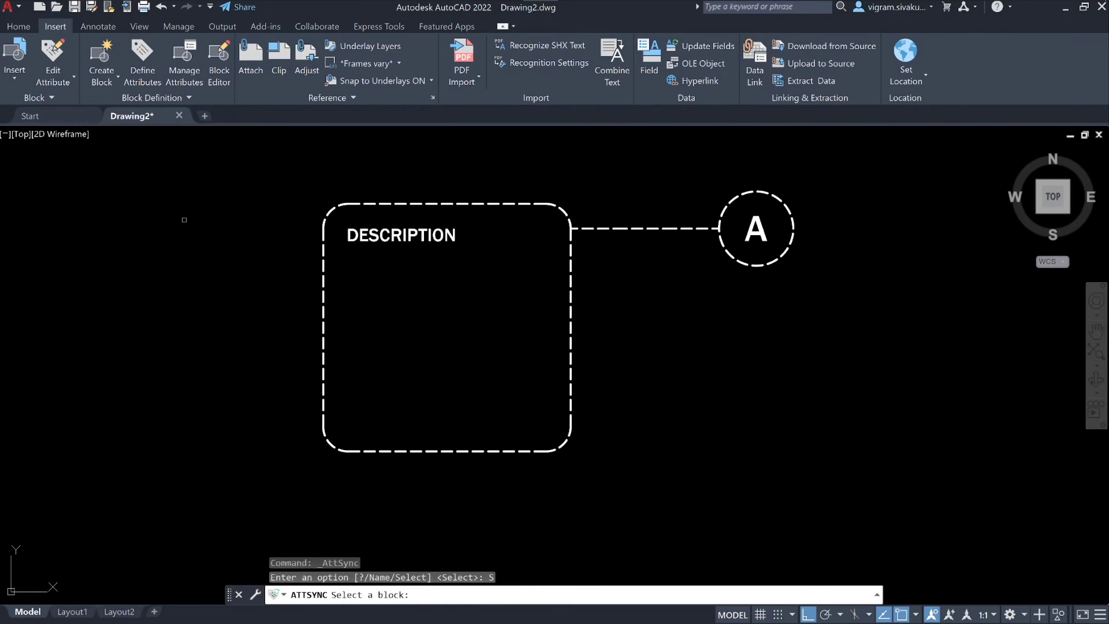
left_click(412, 219)
left_click(437, 242)
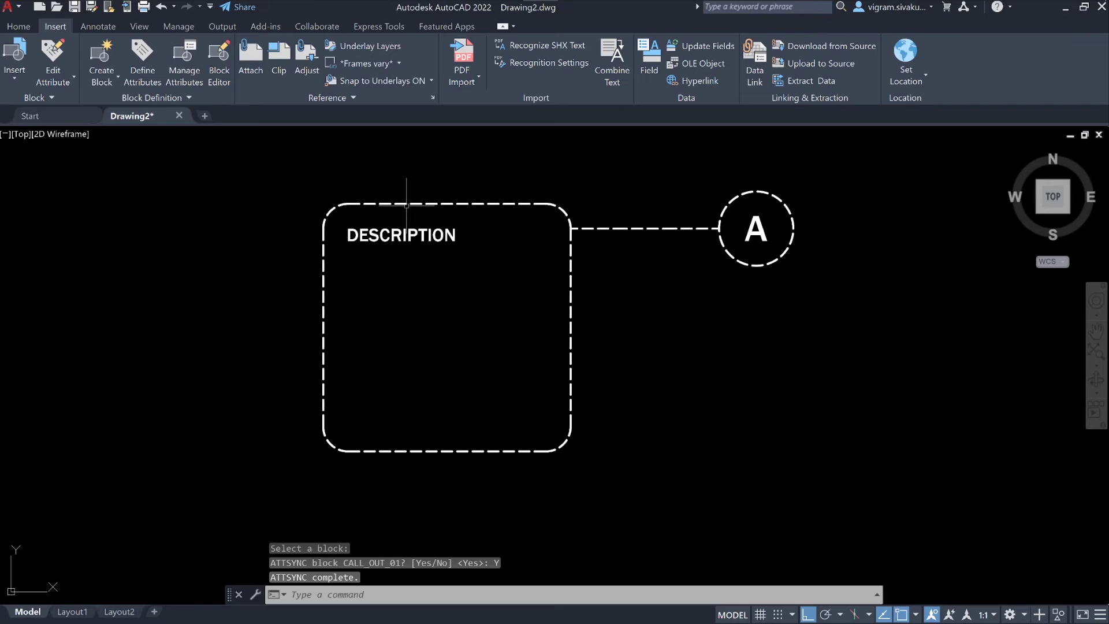
- Drag the grips to widen the box left, raise its bottom edge, and lower the A tag
left_click(434, 204)
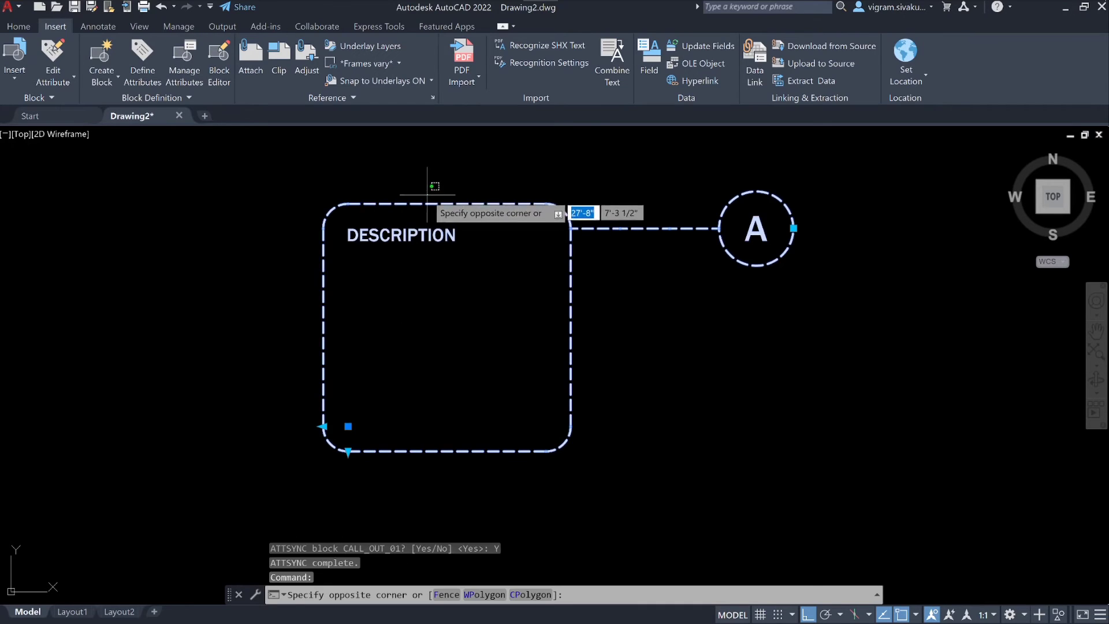
left_click(324, 426)
left_click(169, 426)
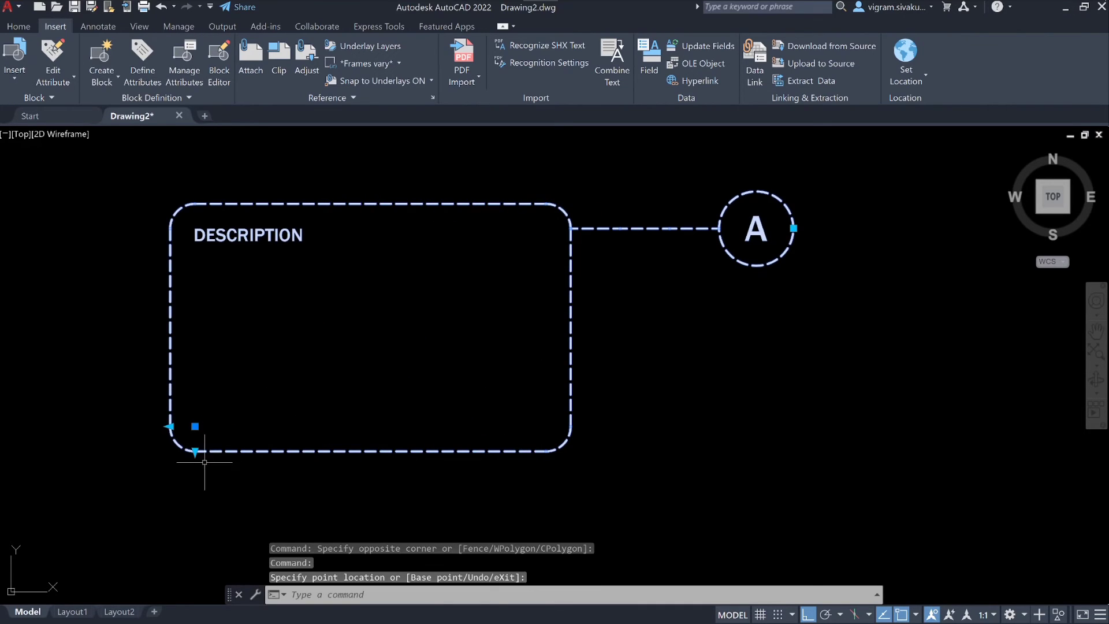
left_click(194, 426)
left_click(245, 278)
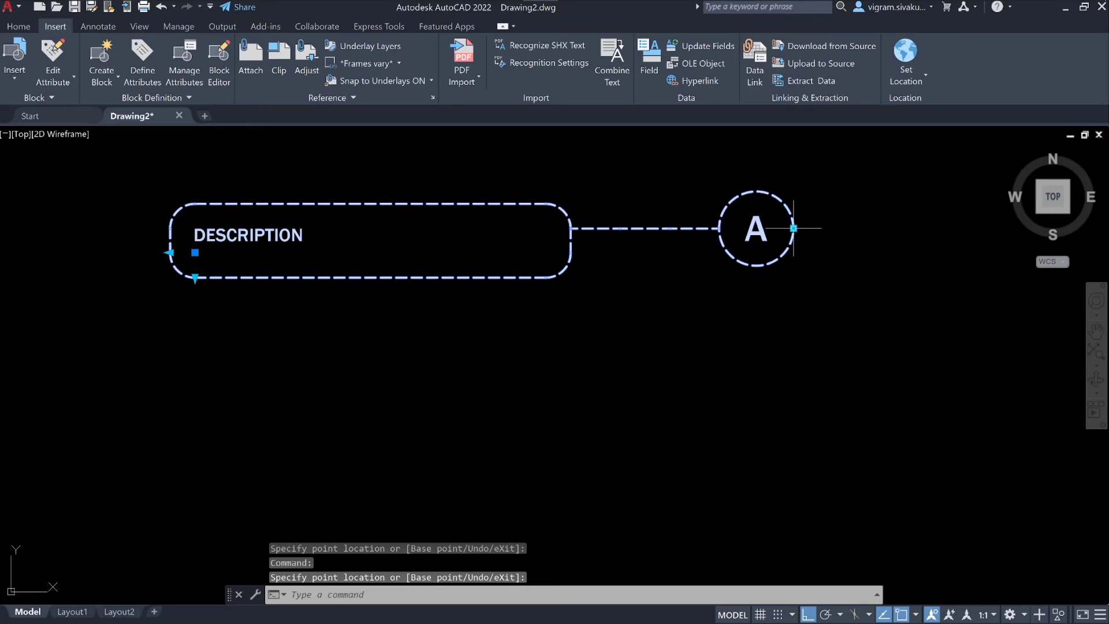
left_click(793, 227)
left_click(793, 340)
- Replace the DESCRIPTION text with 'WRITE YOUR NOTES HERE!'
key("Escape")
double_click(285, 235)
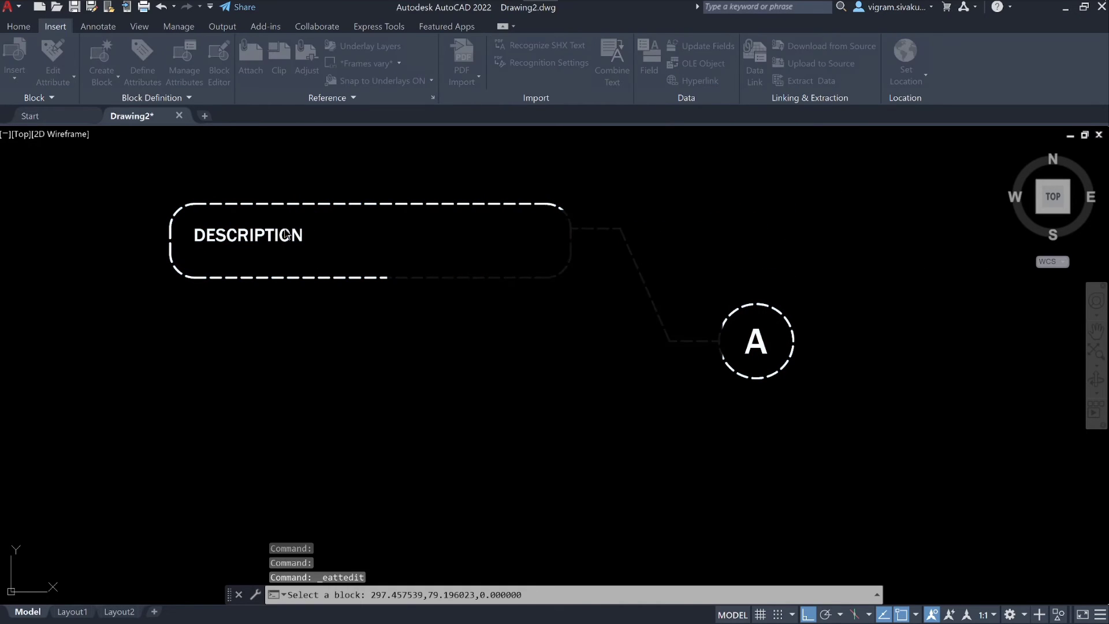
left_click(696, 370)
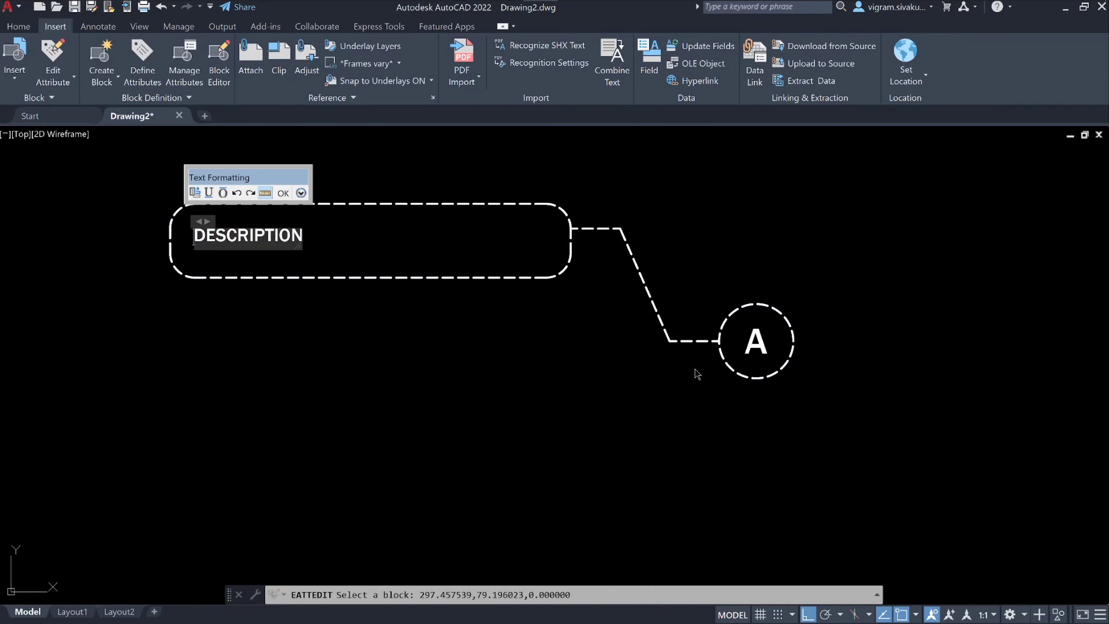
type("WRITE ")
type("YOUR NOTS ")
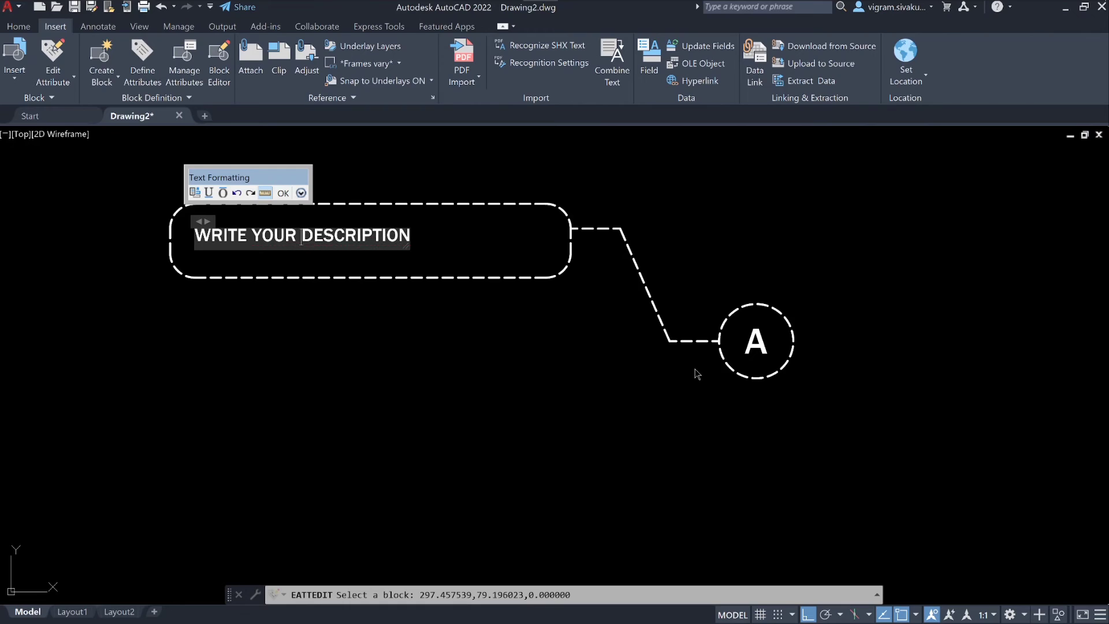
type("HERE!")
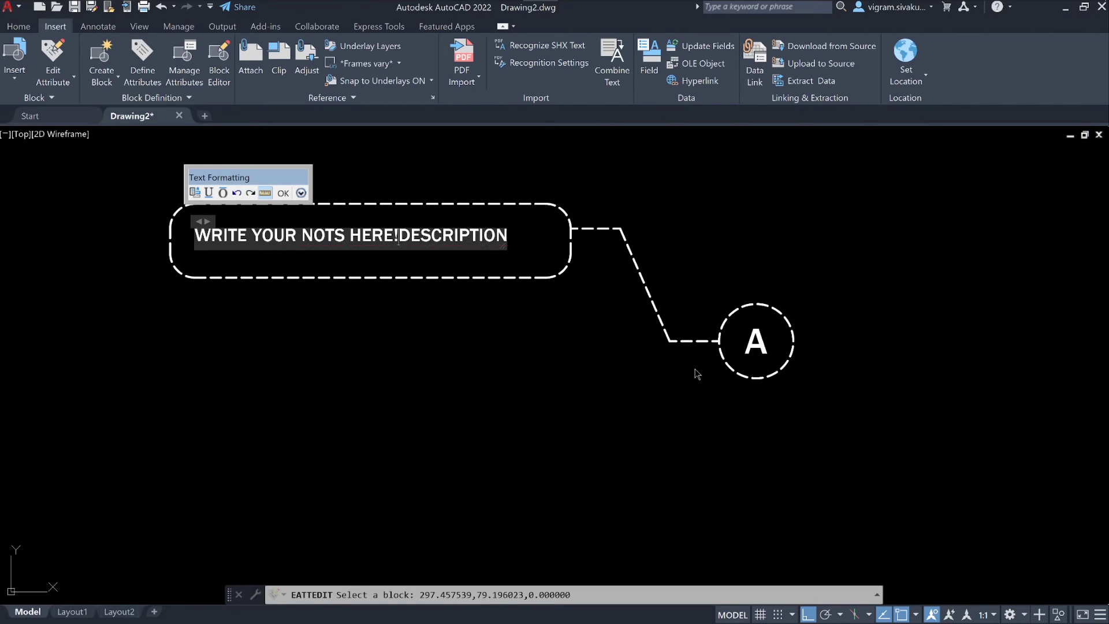
key("Delete")
key("Delete")
key("Delete")
key("Delete")
key("Delete")
key("Delete")
key("Delete")
key("Delete")
key("Delete")
key("Delete")
key("Delete")
left_click(334, 229)
type("E")
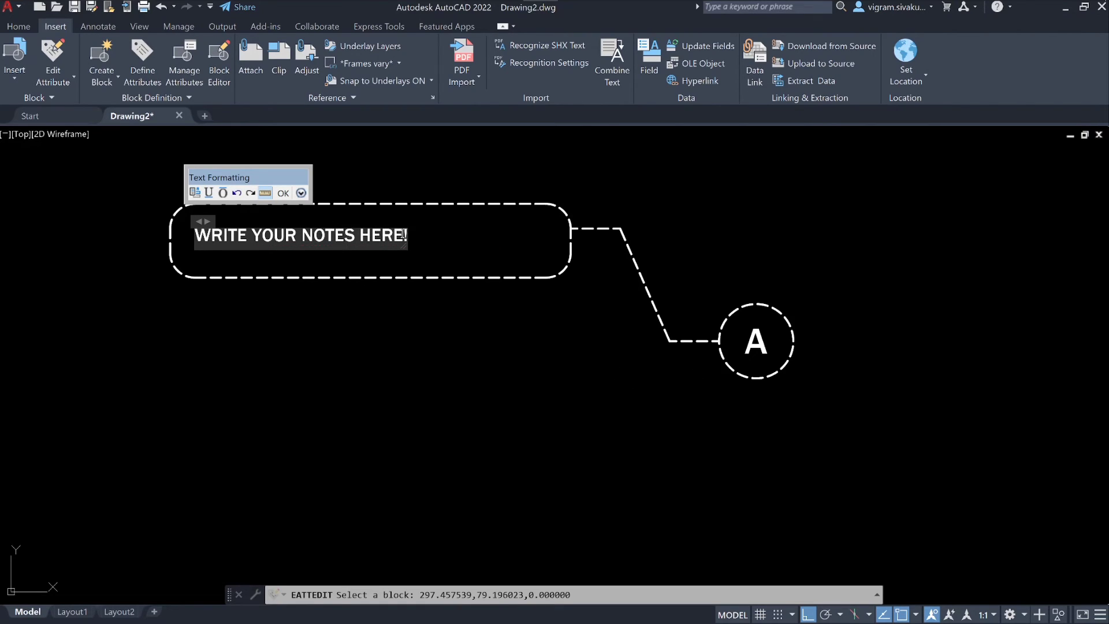
left_click(283, 193)
- Set the TAG01 attribute value to B and apply it
left_click(417, 311)
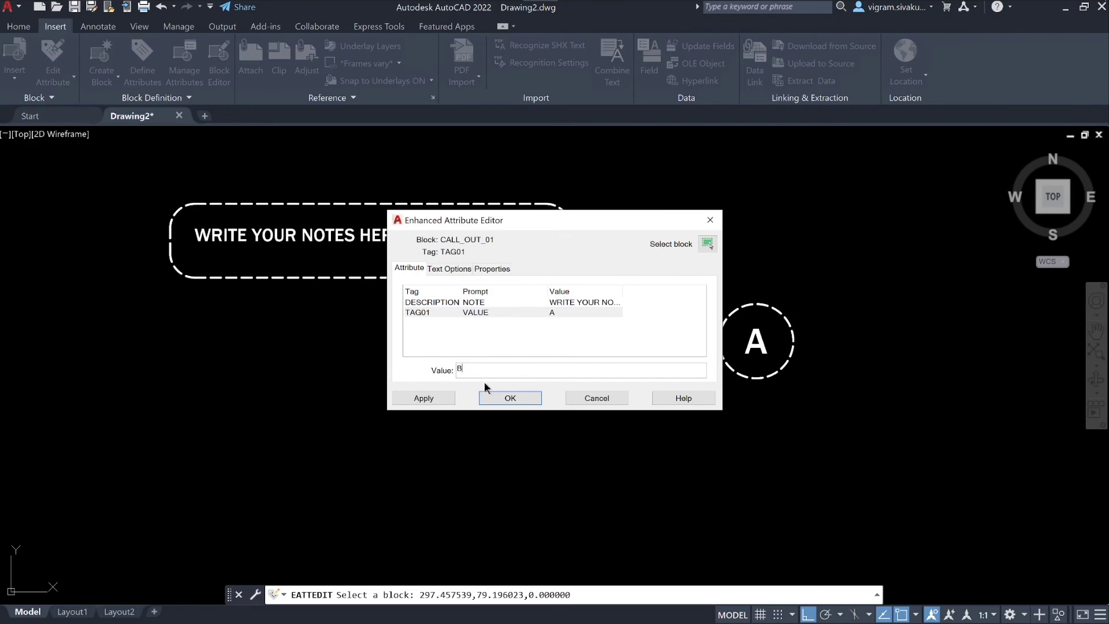
type("B")
left_click(500, 398)
key("Escape")
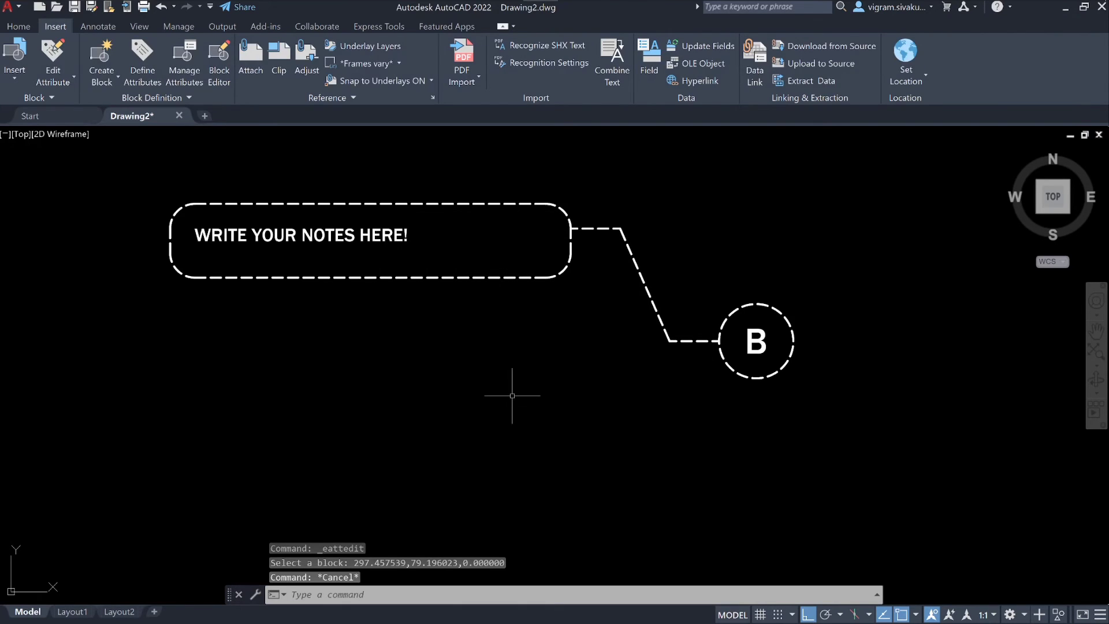
- Reset the selected callout block to its default shape and pan to view it whole
left_click(616, 405)
left_click(488, 169)
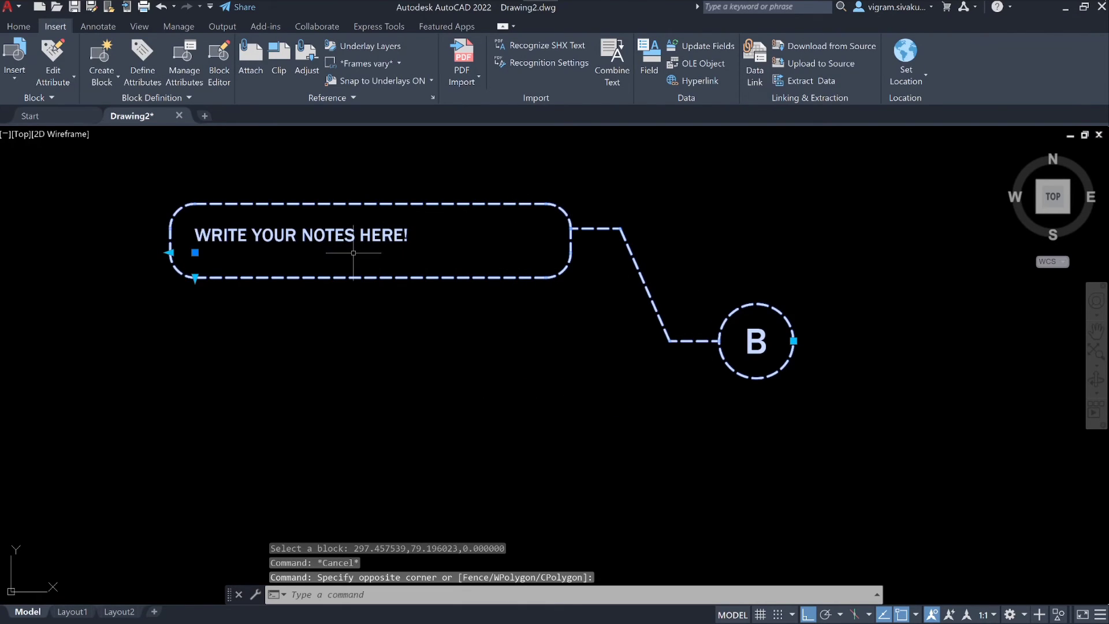
right_click(430, 187)
left_click(453, 230)
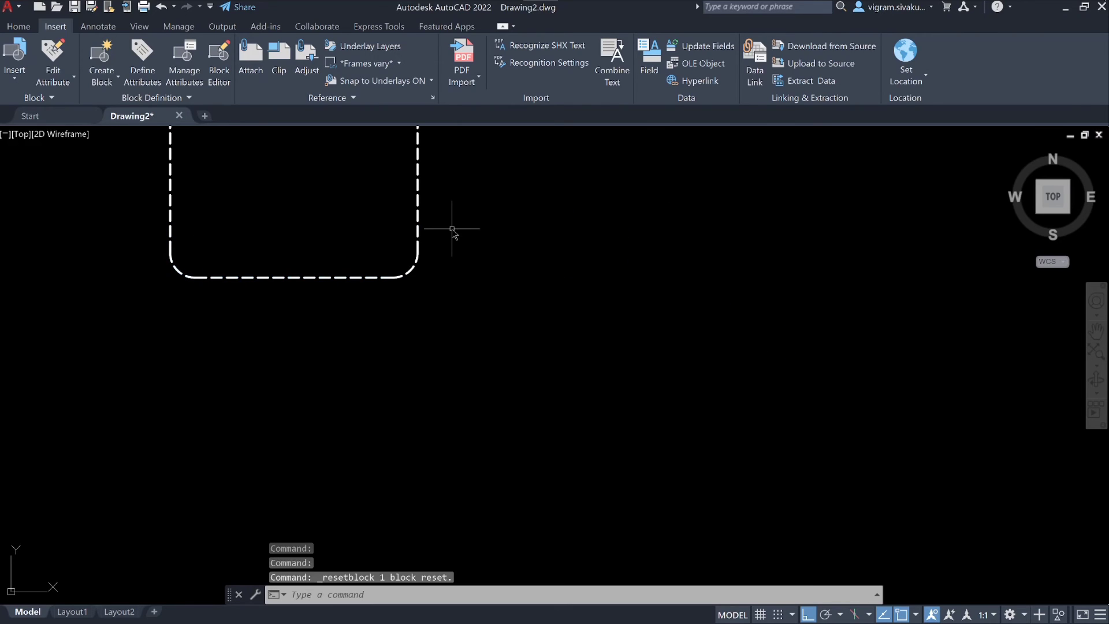
mouse_move(453, 231)
middle_mouse_down()
mouse_move(527, 409)
mouse_move(575, 416)
middle_mouse_up()
key("Escape")
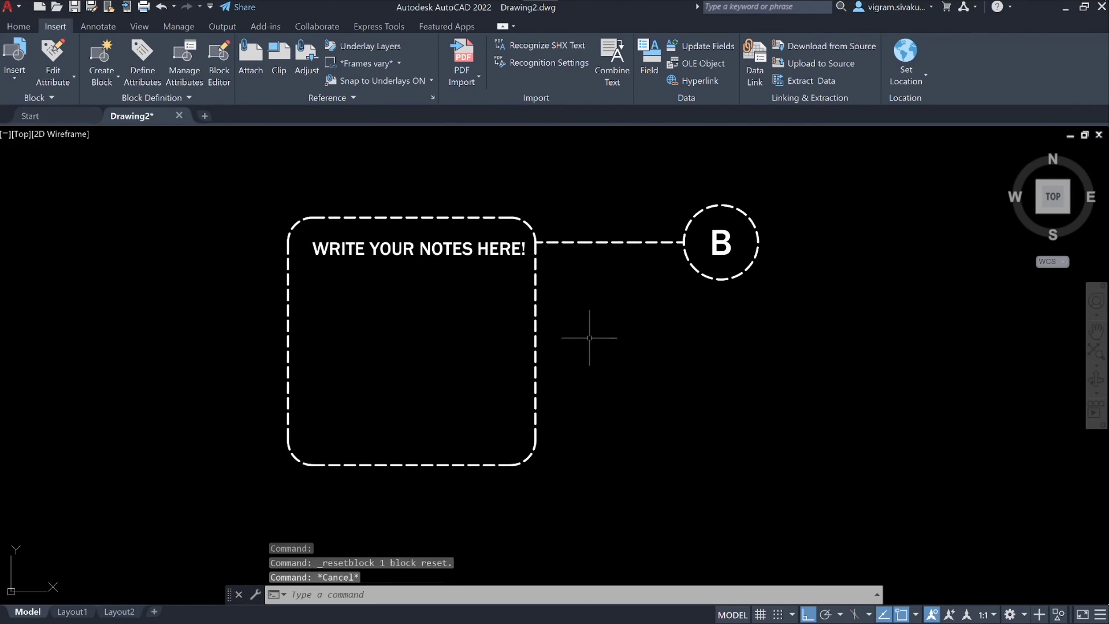